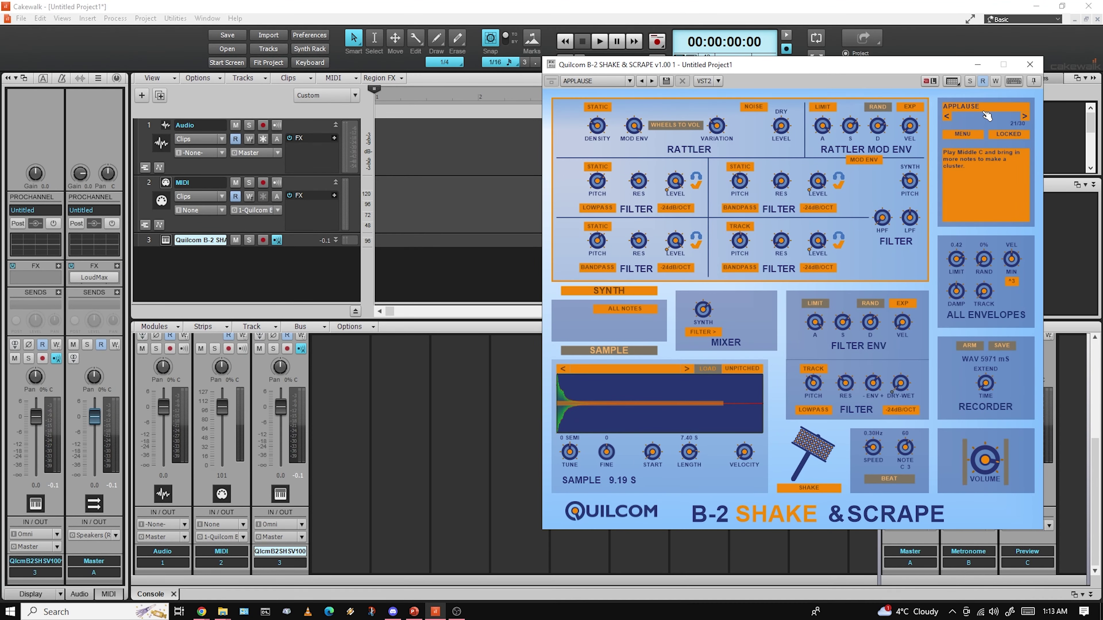
- Load the RAIN STICK preset in the Quilcom B-2 Shake & Scrape synth
click(972, 114)
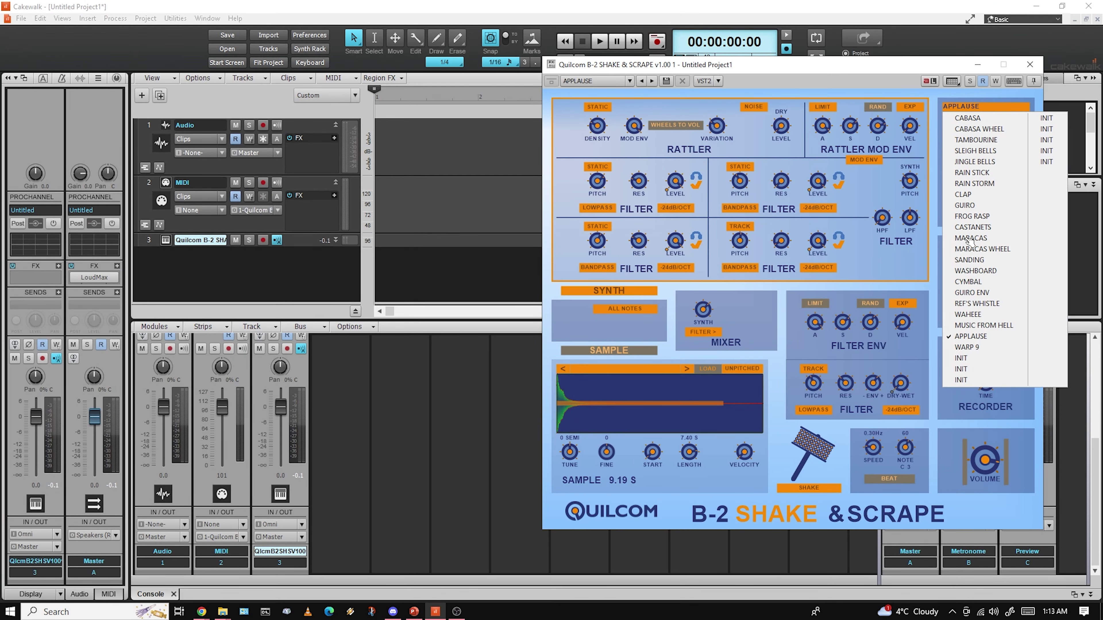
click(964, 338)
click(985, 104)
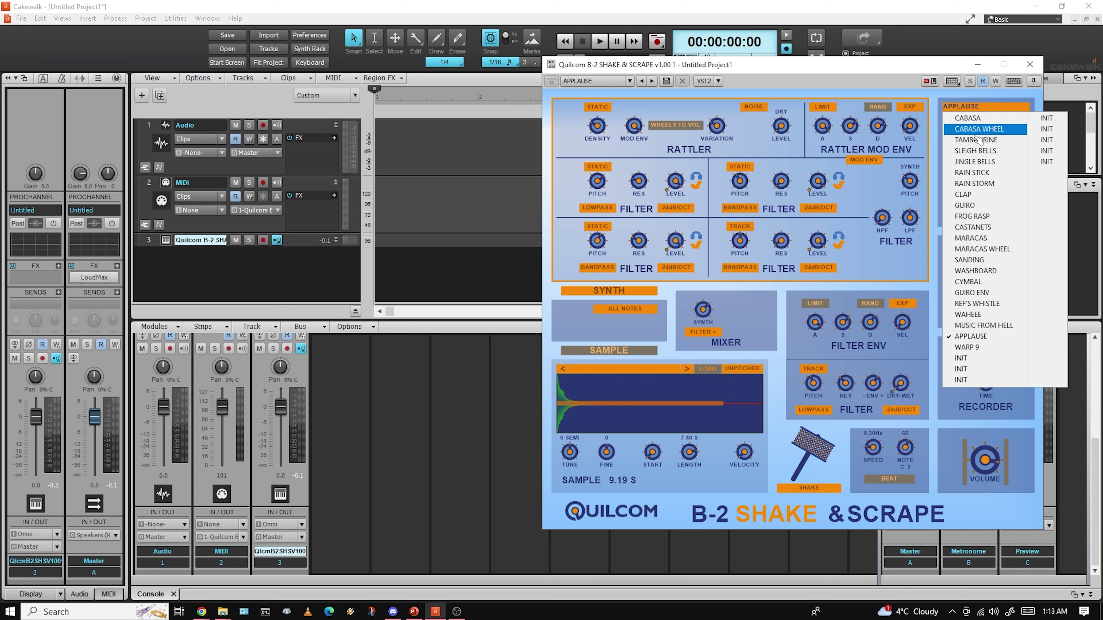
click(976, 173)
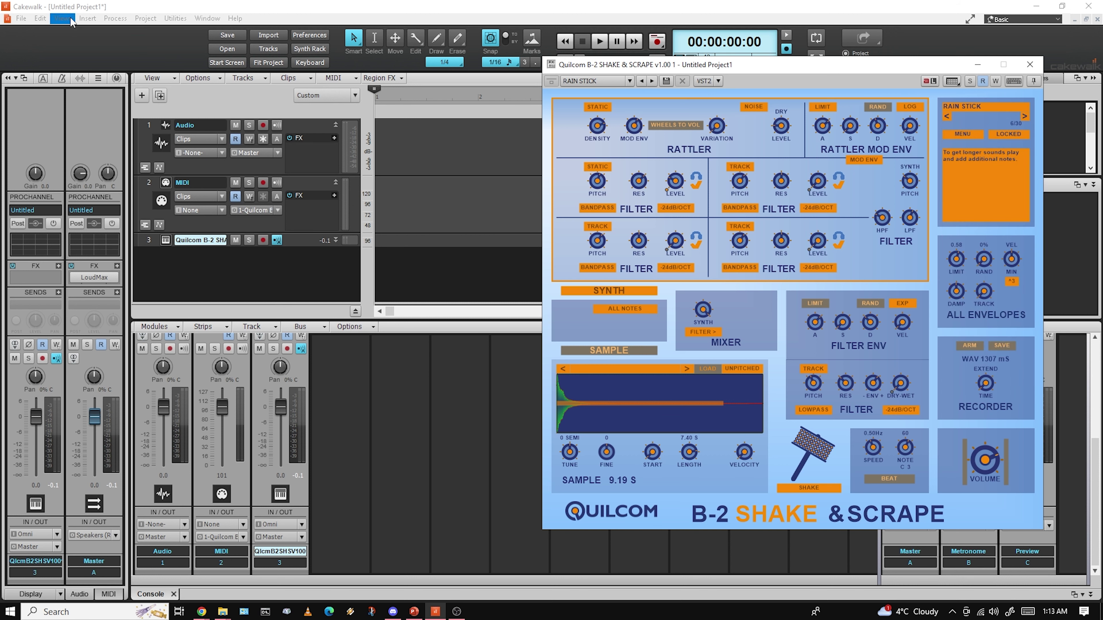
- Show the on-screen Virtual Controller keyboard and audition the RAIN STICK preset with a few notes
click(62, 18)
mouse_move(139, 238)
click(187, 250)
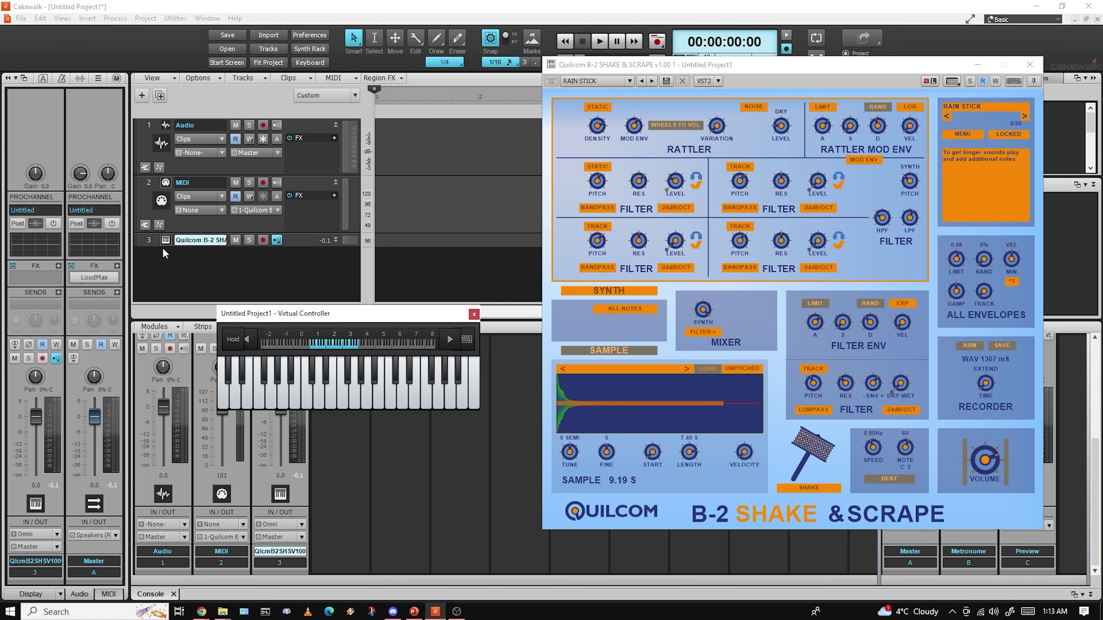
click(472, 402)
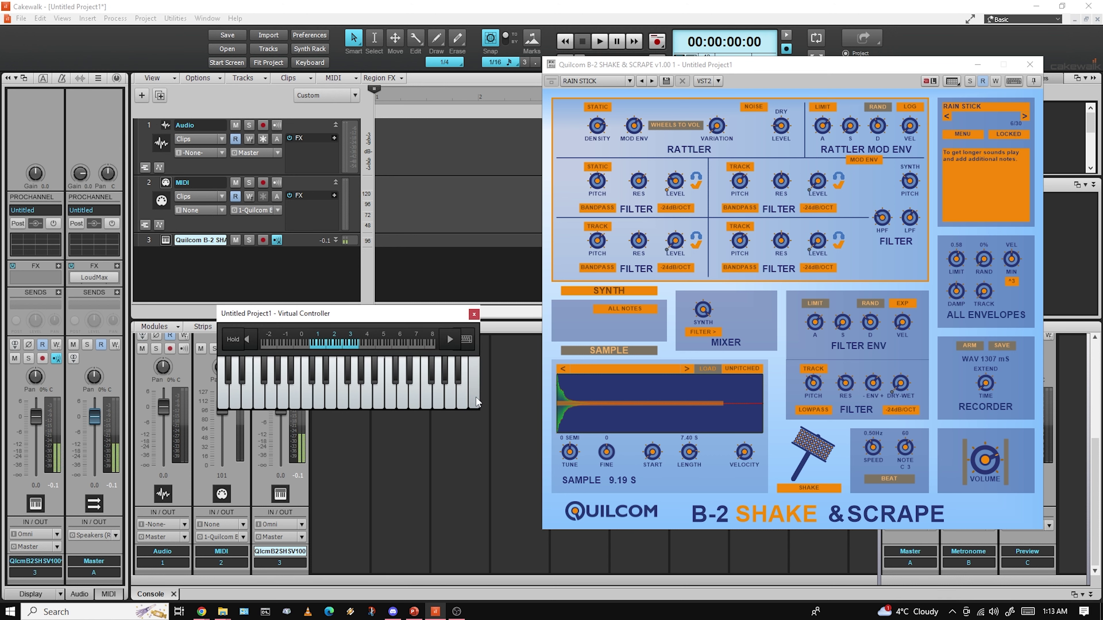
click(393, 386)
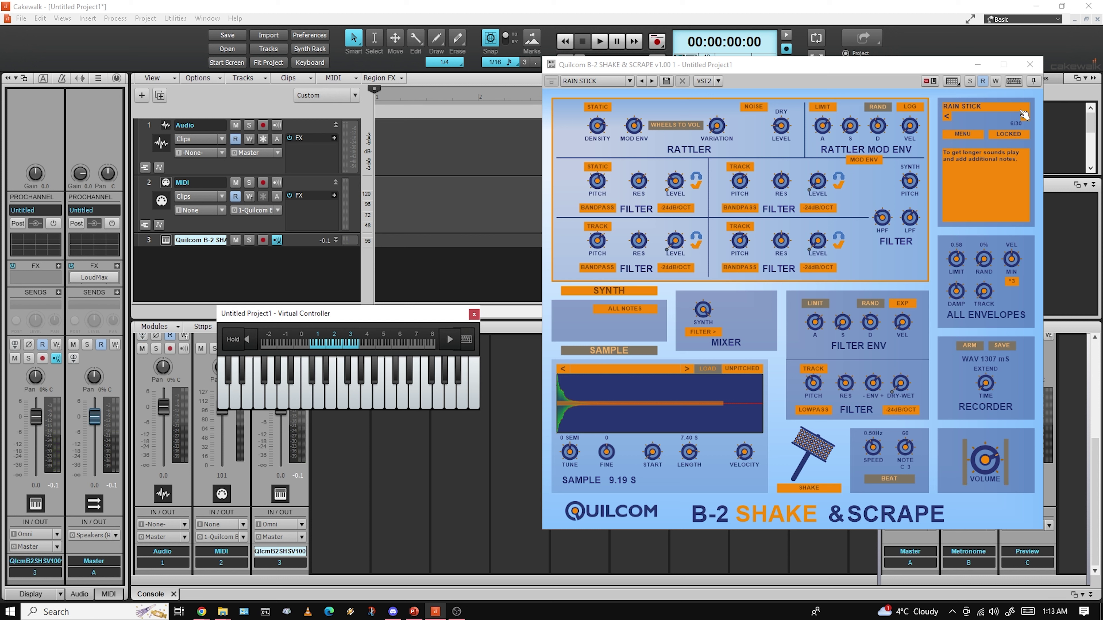
- Go back one preset to JINGLE BELLS and audition it on the virtual keyboard
click(1027, 125)
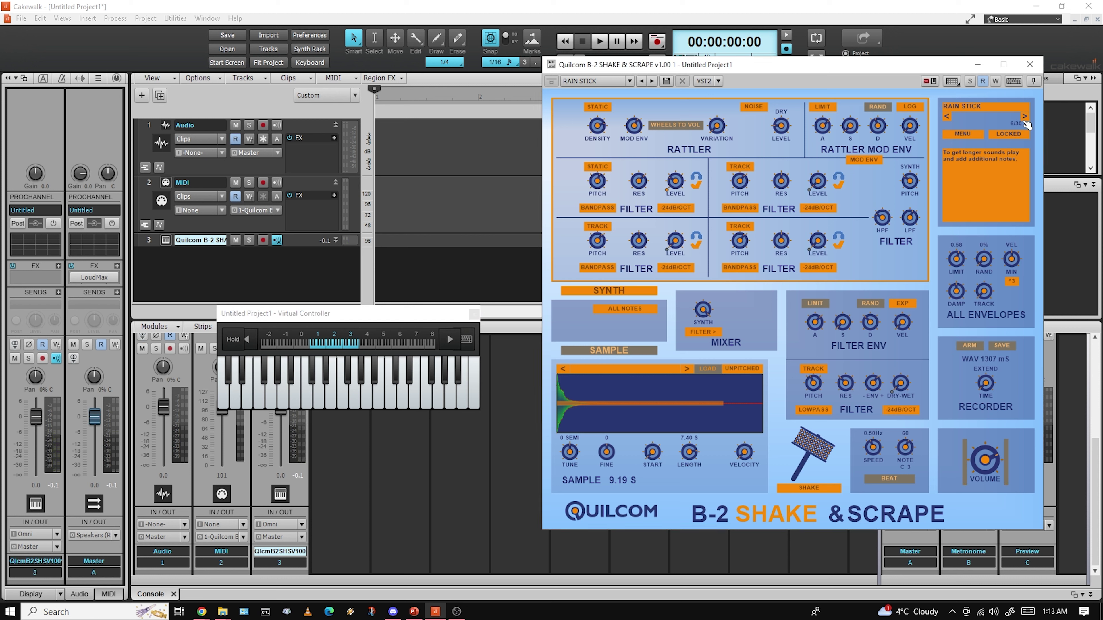
click(947, 117)
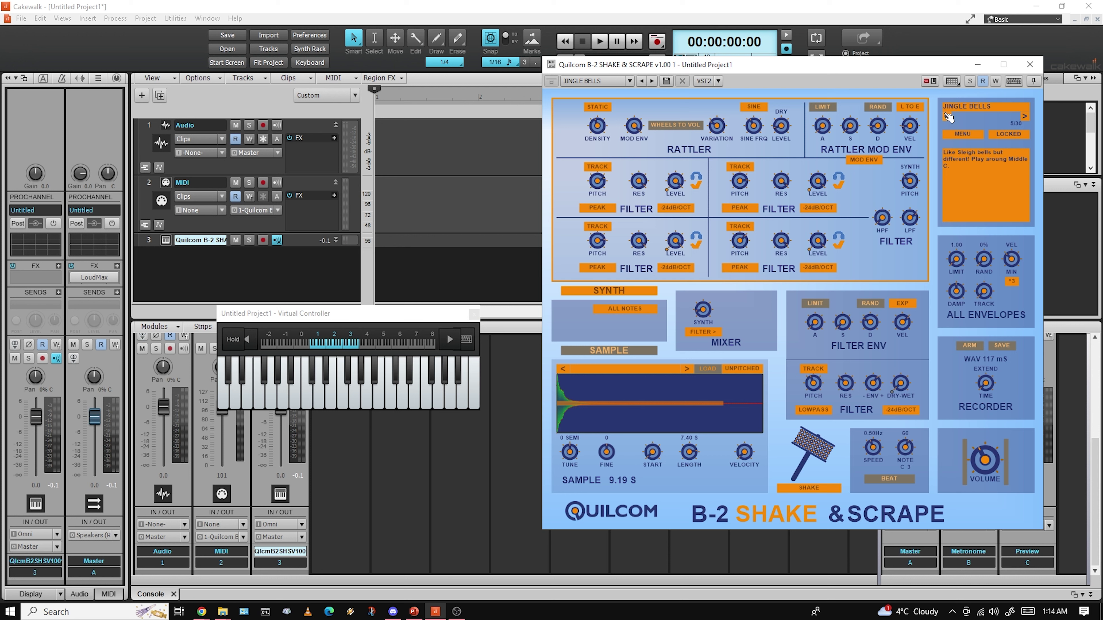
click(309, 390)
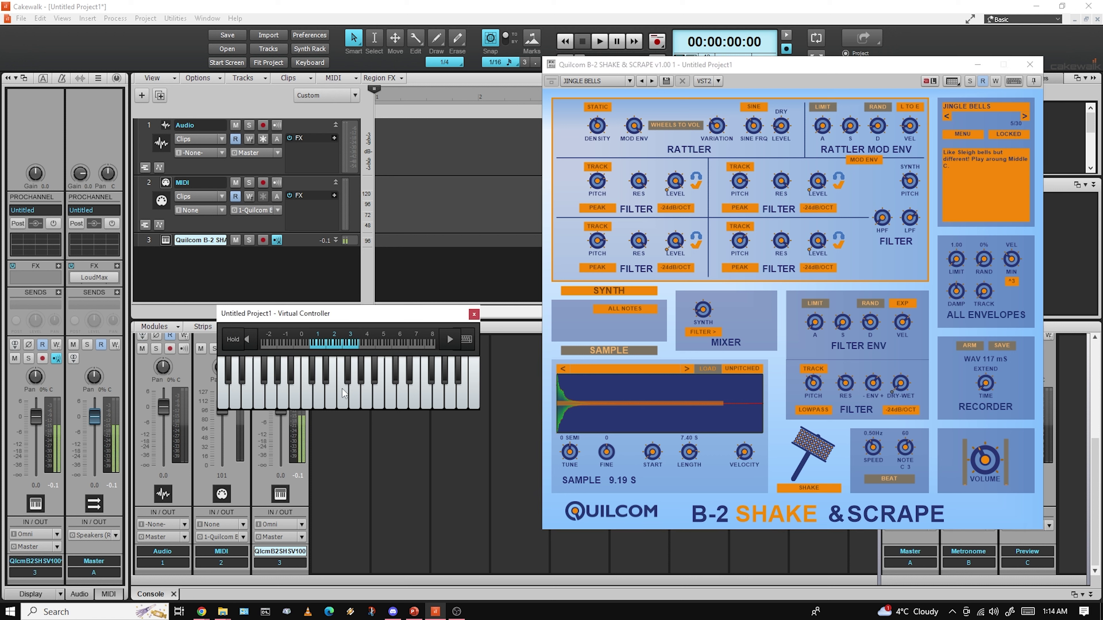
- Advance two presets to RAIN STORM and audition it with notes on the virtual keyboard
click(1024, 116)
click(1024, 116)
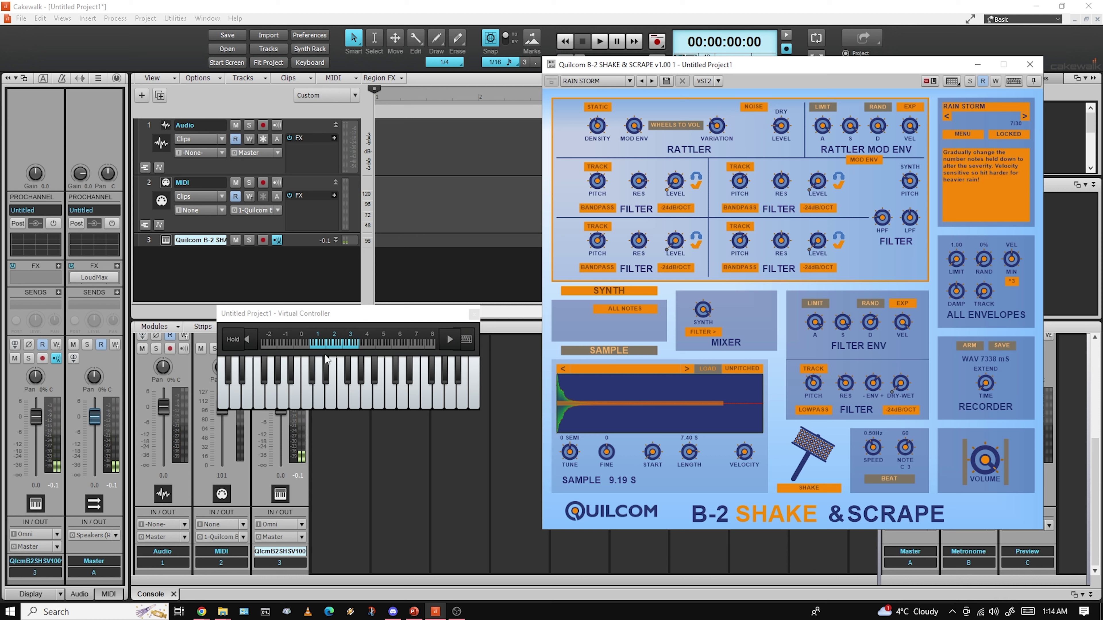
click(291, 398)
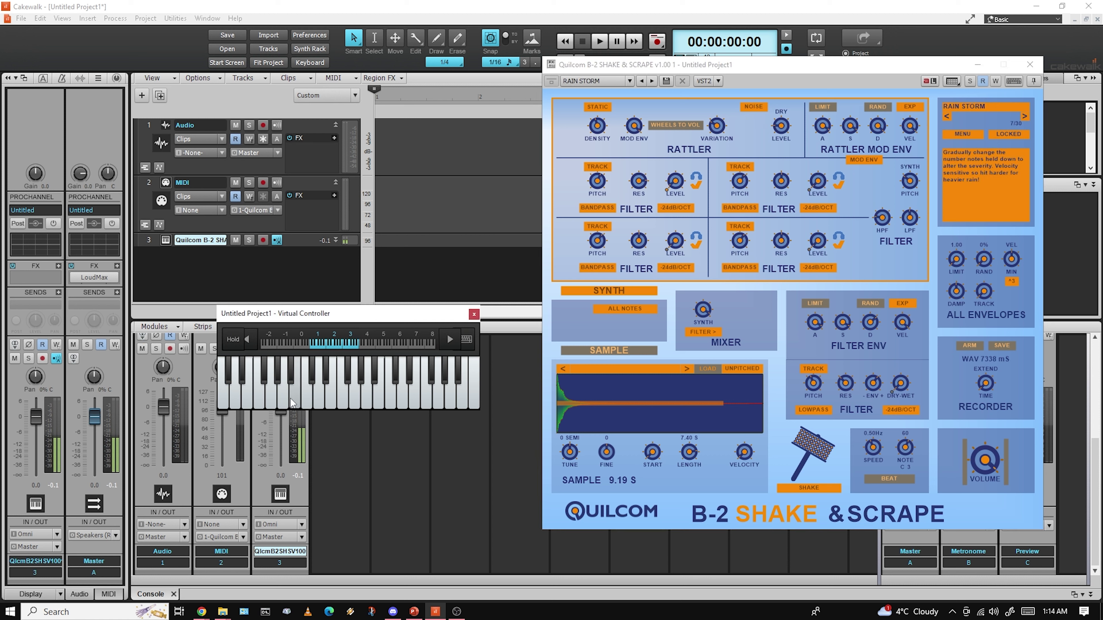
click(298, 377)
- Return to the RAIN STICK preset, audition one note, and close the virtual keyboard
click(950, 117)
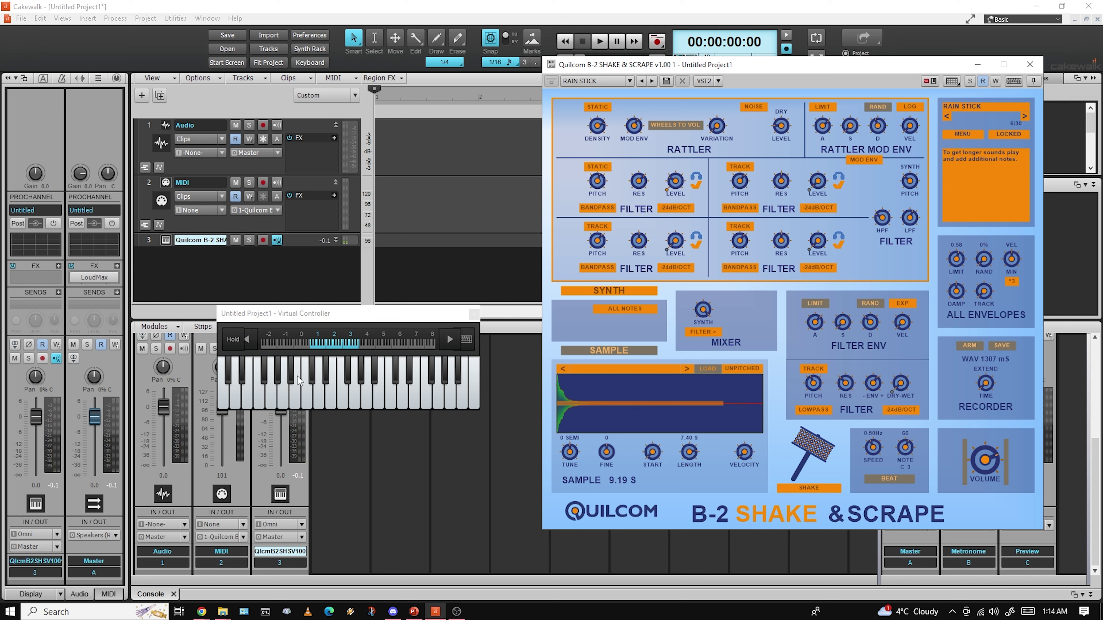
click(299, 402)
click(474, 314)
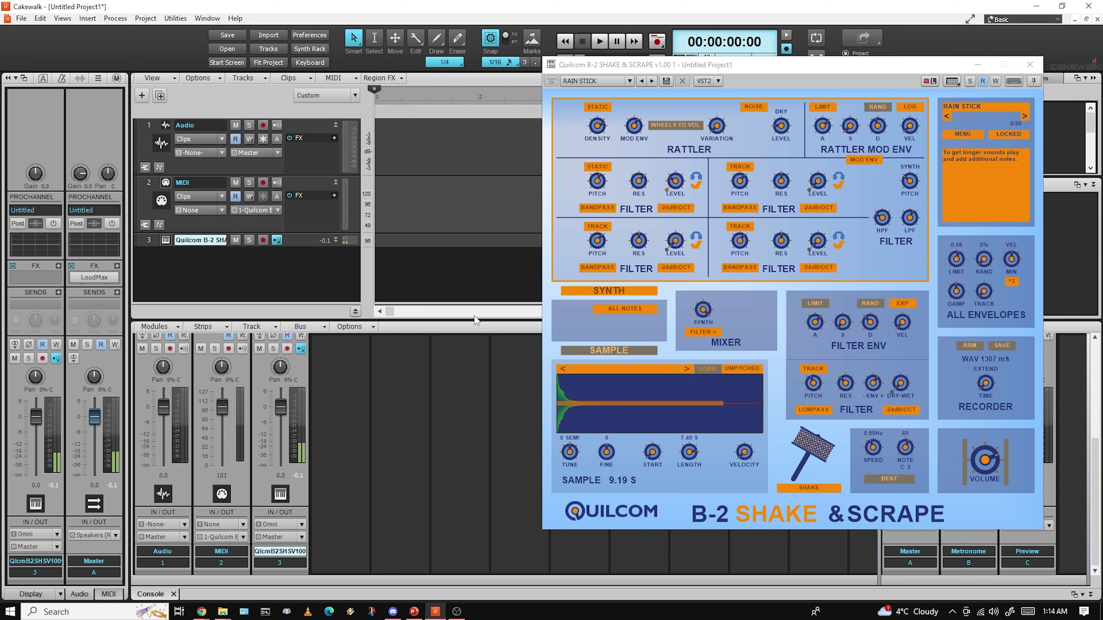
- Load the RAIN STORM preset and open the piano roll for the Quilcom B-2 track
click(1032, 116)
double_click(382, 243)
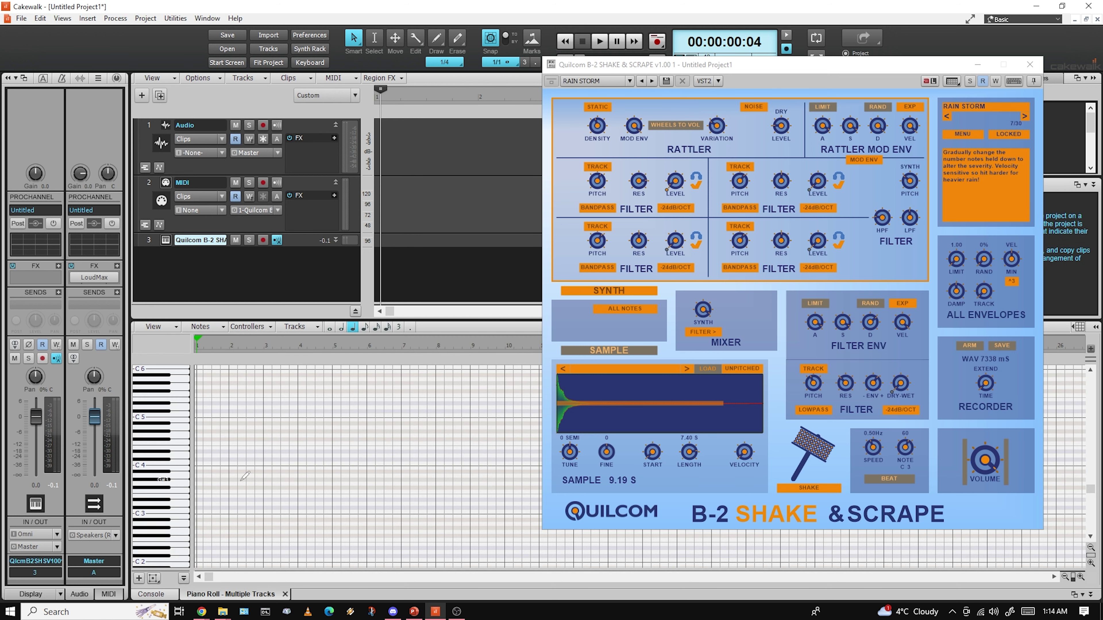
- With snapping off, draw a G3 note about eight bars long from the start and lower its velocity to about 55
click(497, 62)
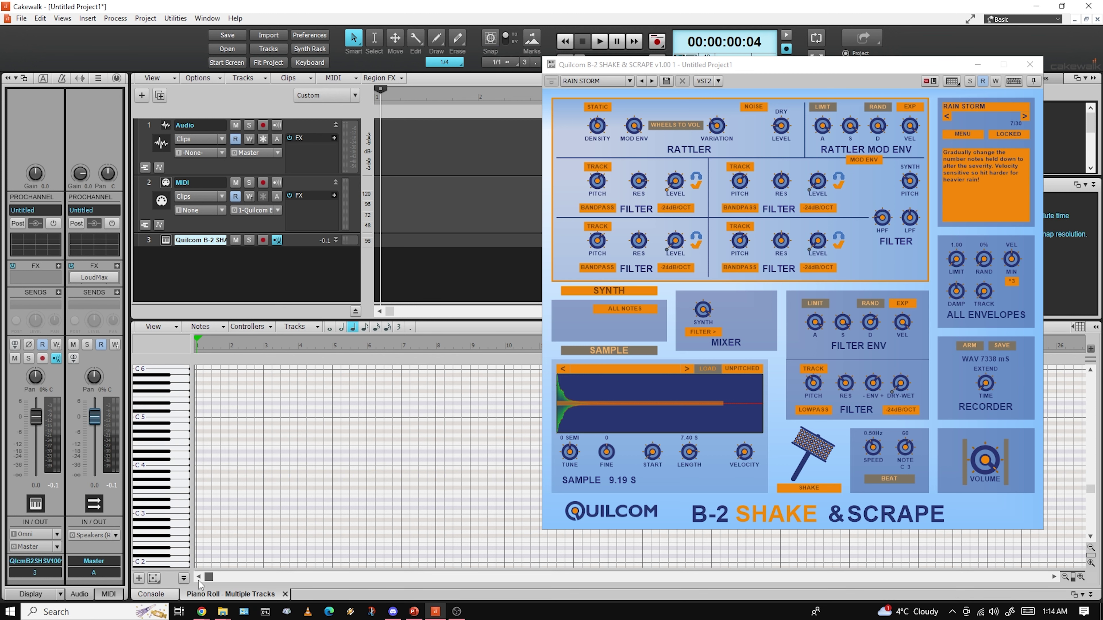
drag(574, 71, 583, 102)
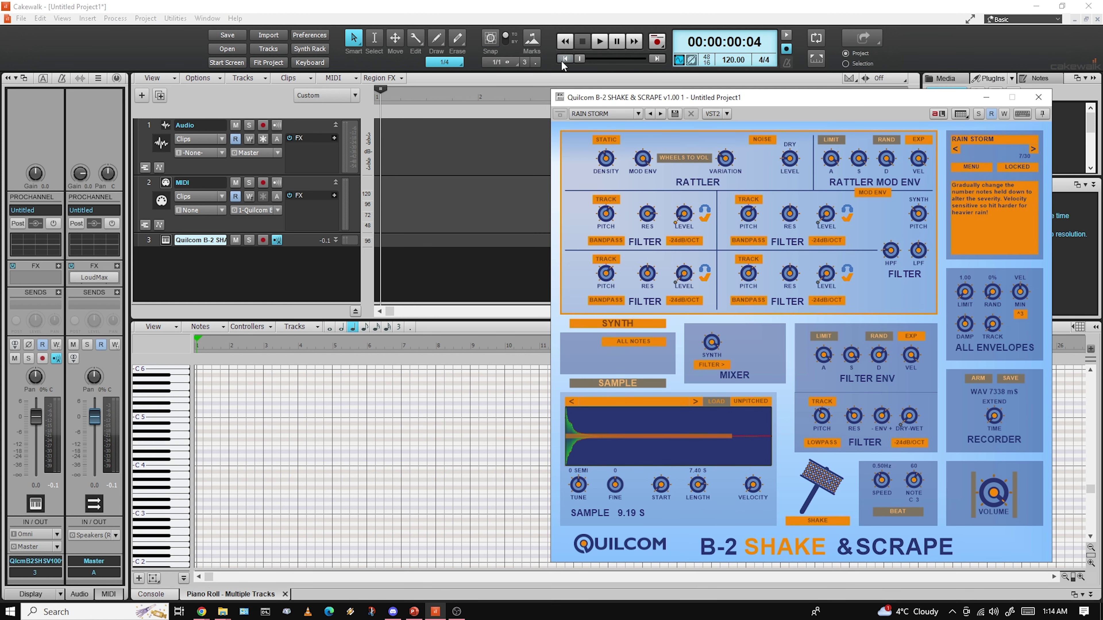
click(561, 61)
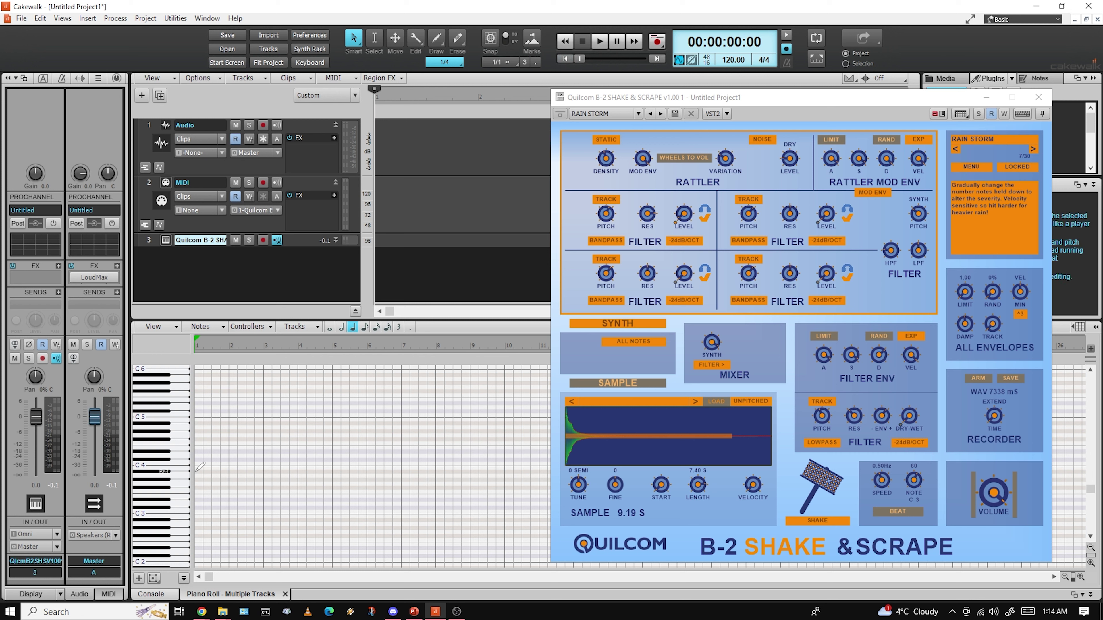
mouse_move(199, 472)
mouse_down()
mouse_move(504, 472)
mouse_move(457, 472)
mouse_move(467, 482)
mouse_up()
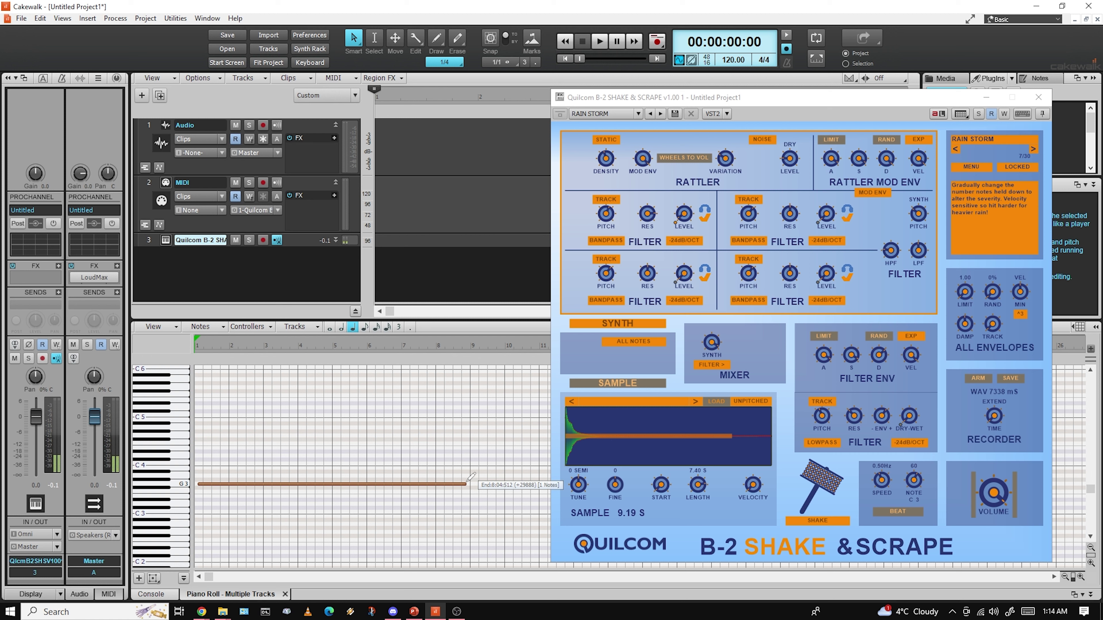
drag(468, 482, 466, 482)
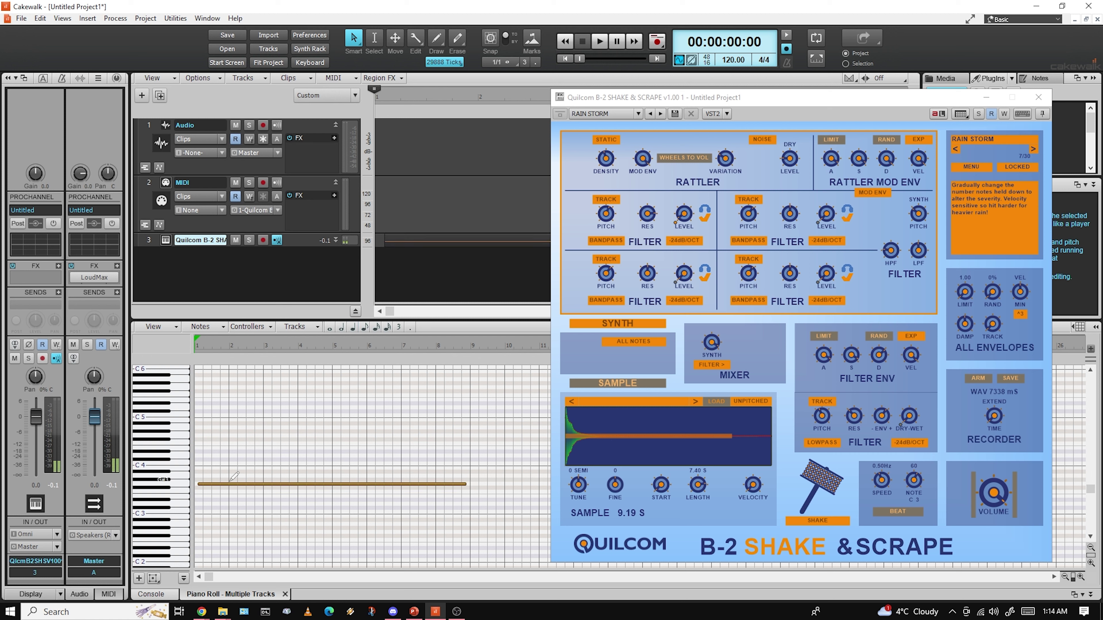
drag(229, 570, 198, 540)
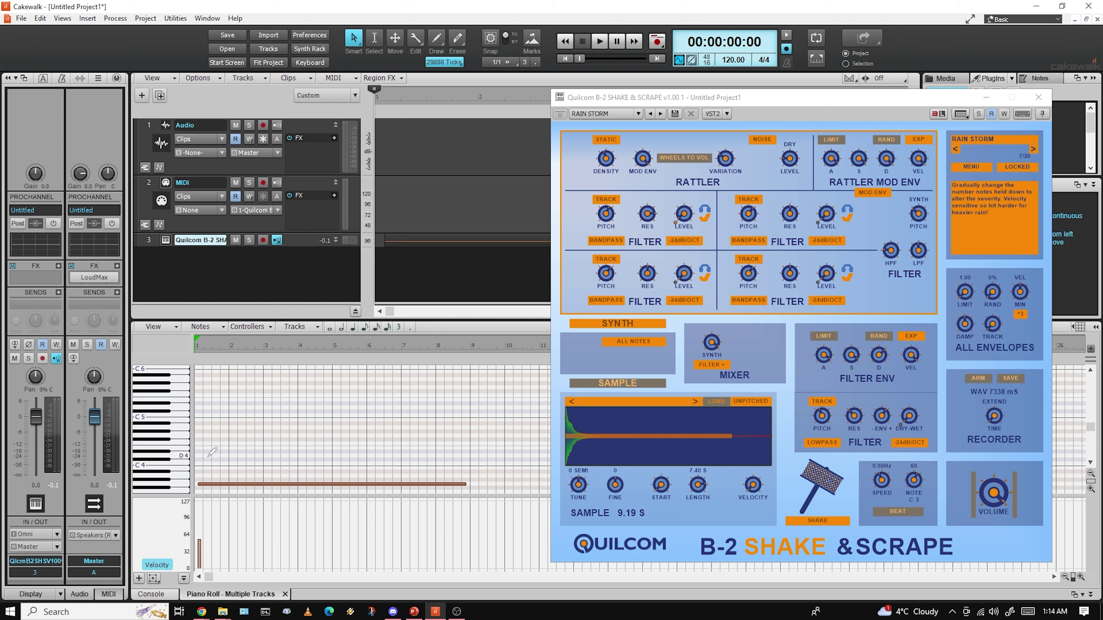
- Draw a second note of about eight bars just above C4 and lower its velocity to about 60
drag(208, 459, 463, 461)
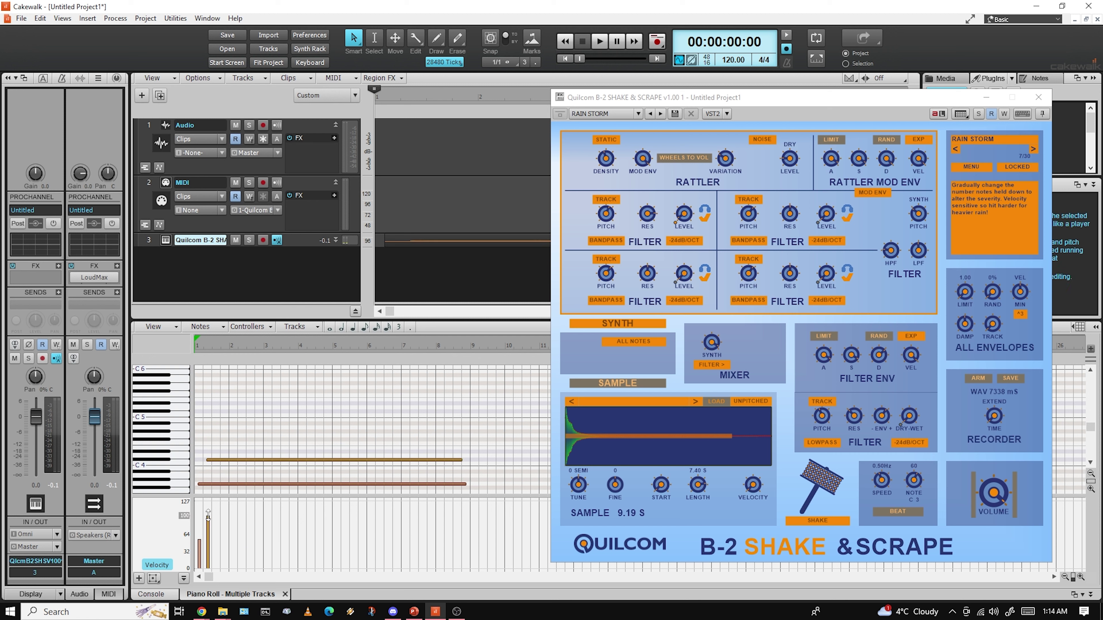
drag(208, 516, 216, 537)
- Draw two more notes of about eight bars, one at C3 and one below it, and lower their velocities to about 65
scroll(271, 414, down, 2)
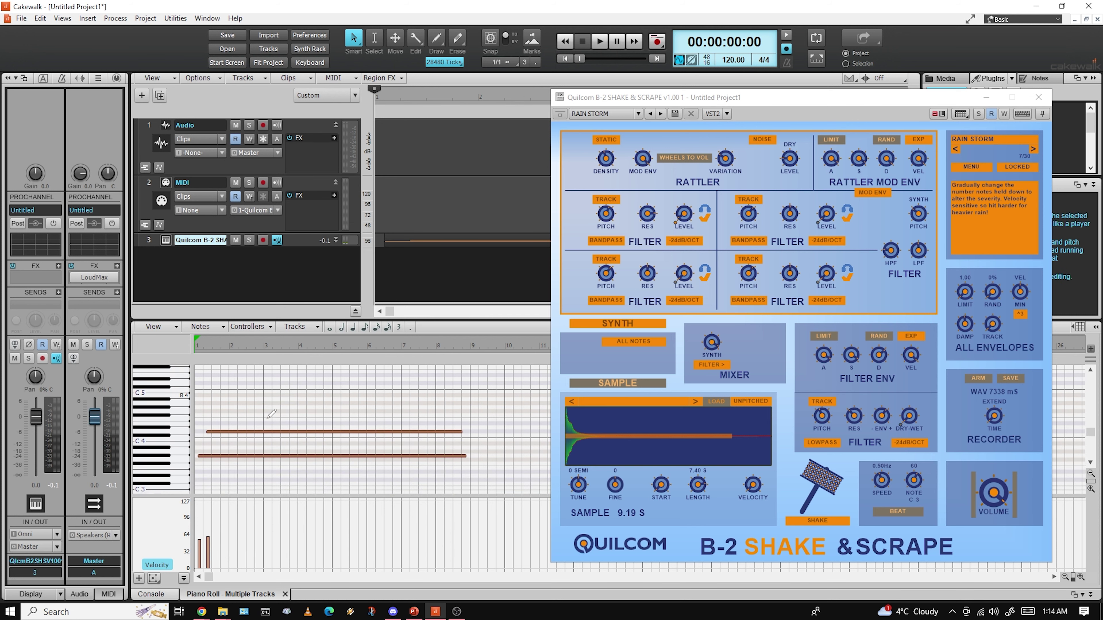
scroll(272, 413, down, 3)
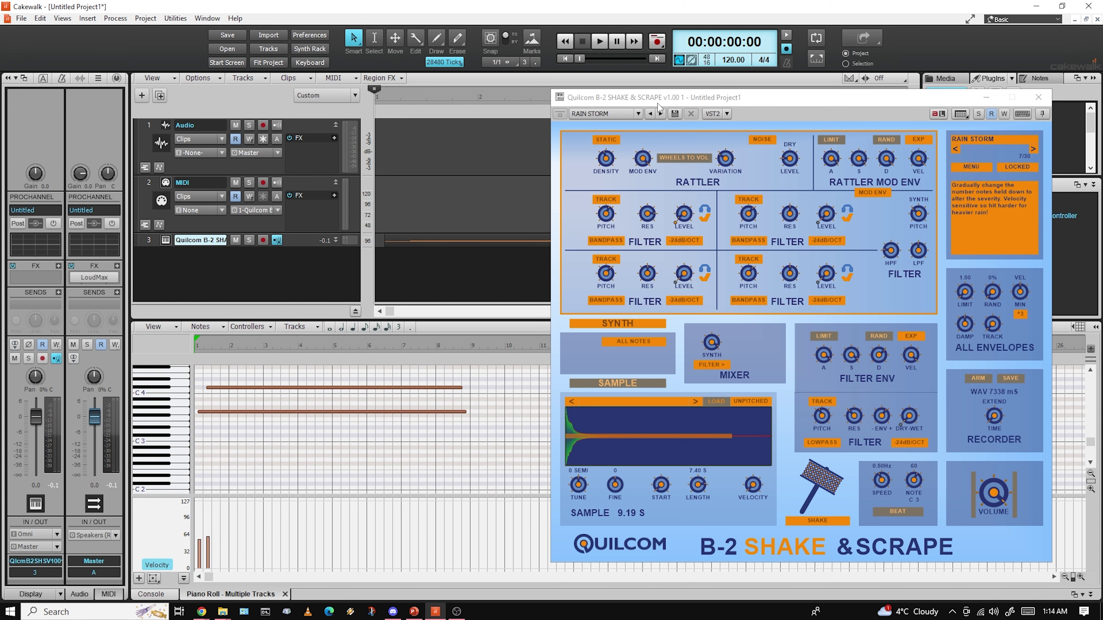
drag(658, 107, 690, 102)
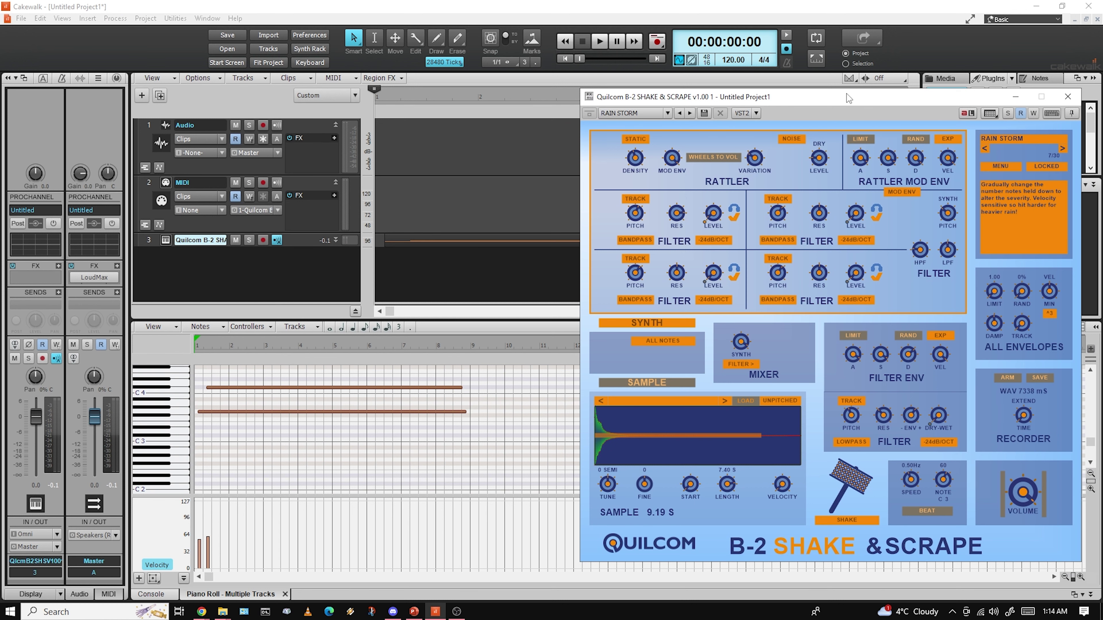
drag(849, 99, 777, 21)
scroll(365, 460, down, 2)
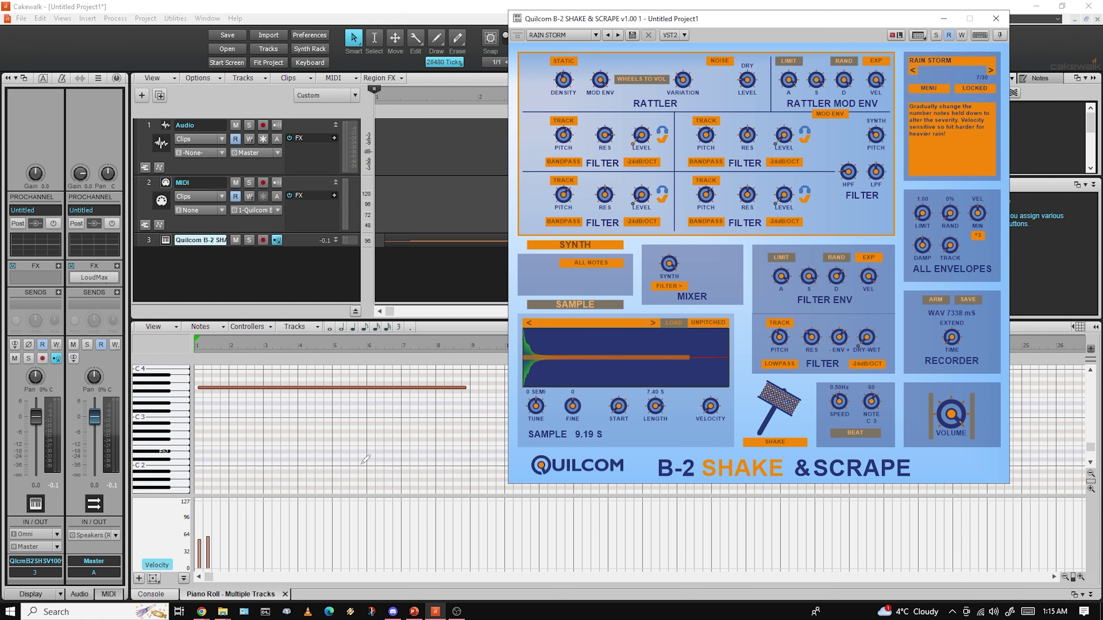
drag(203, 438, 466, 440)
mouse_move(207, 415)
mouse_down()
mouse_move(560, 418)
mouse_move(500, 418)
mouse_up()
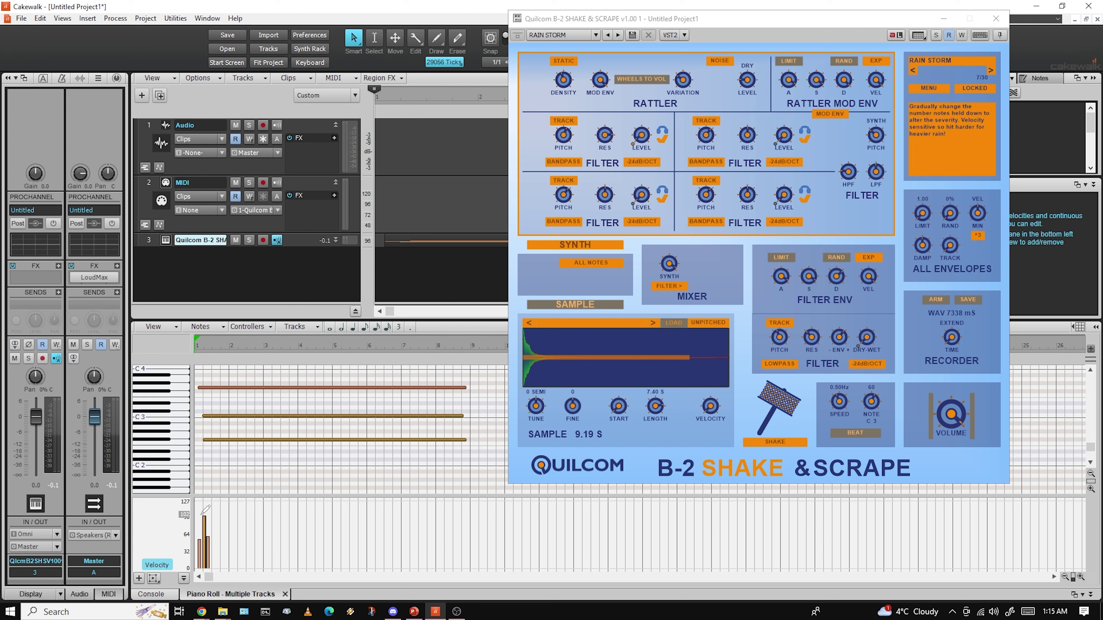
drag(205, 514, 207, 535)
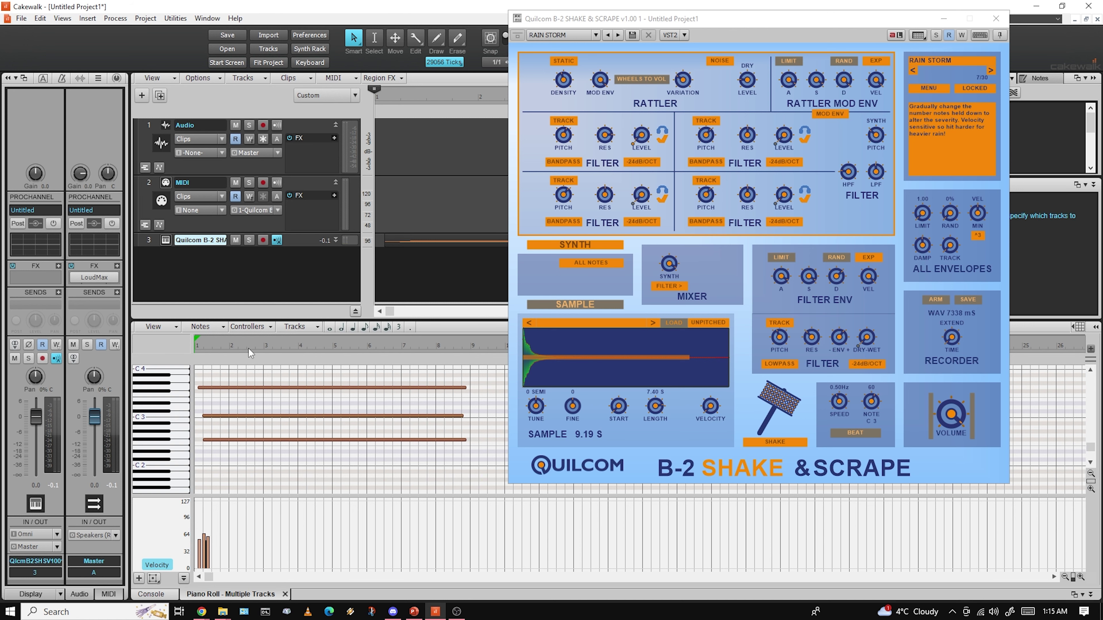
- Play the four sustained notes from the start of the project to hear the rain sound, and stop playback
drag(780, 25, 821, 42)
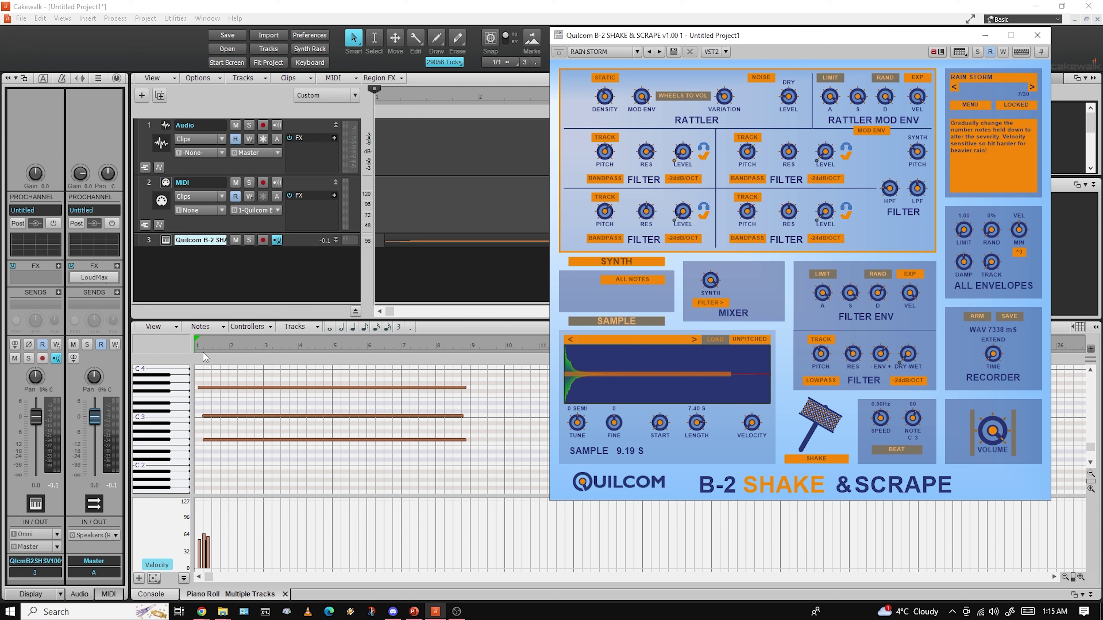
click(174, 340)
key(space)
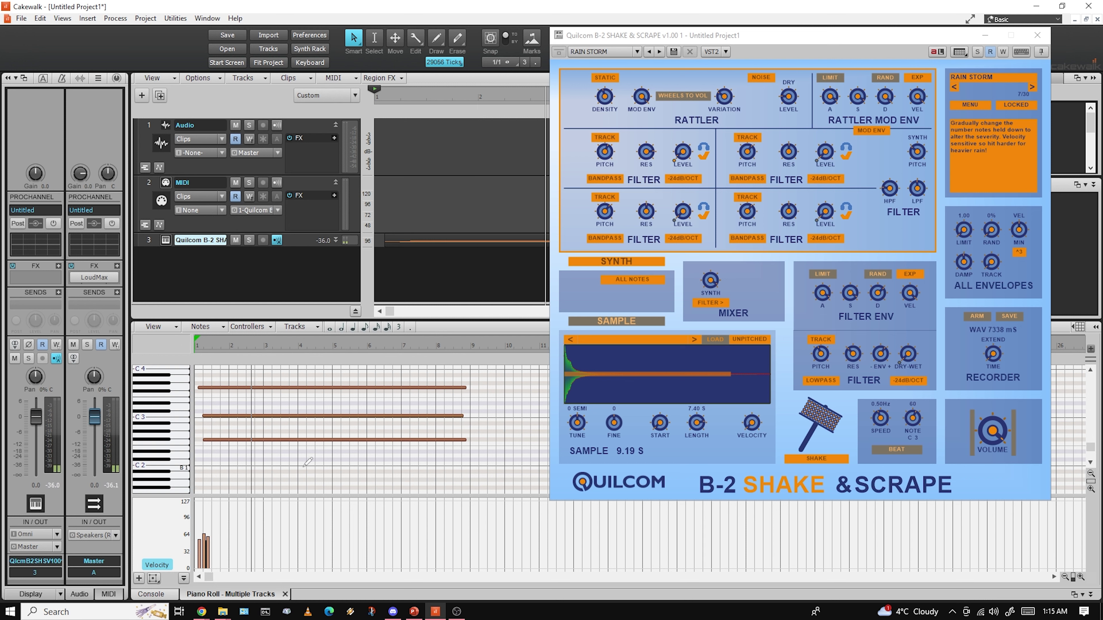
scroll(304, 460, up, 3)
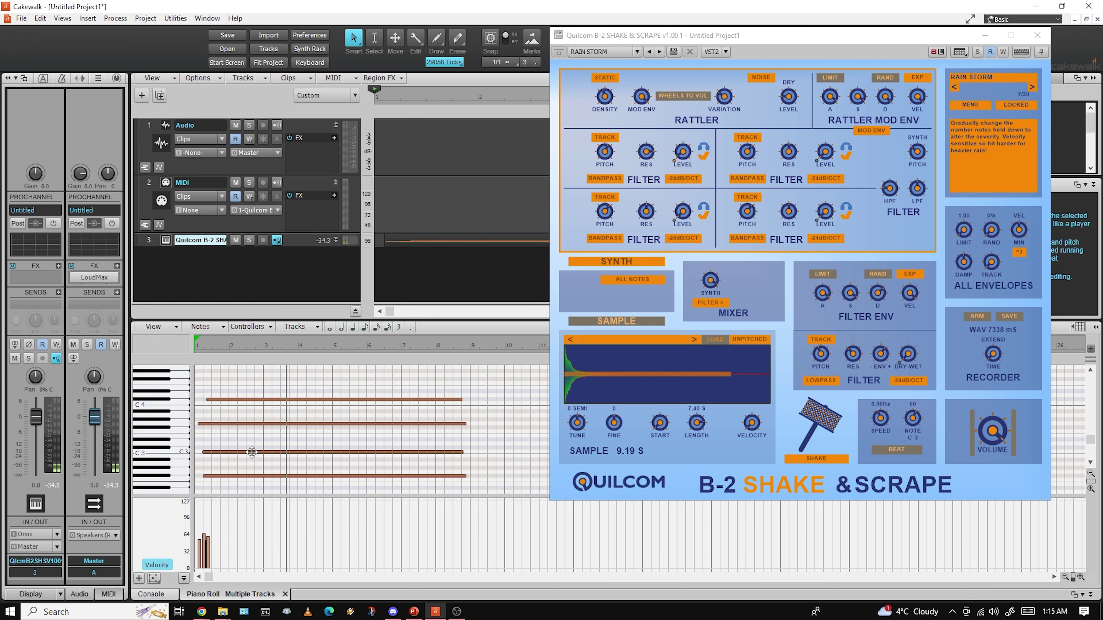
key(space)
- Raise the C3 note to F4 and the lowest note to B4, and audition the change
drag(252, 452, 253, 383)
drag(246, 476, 243, 391)
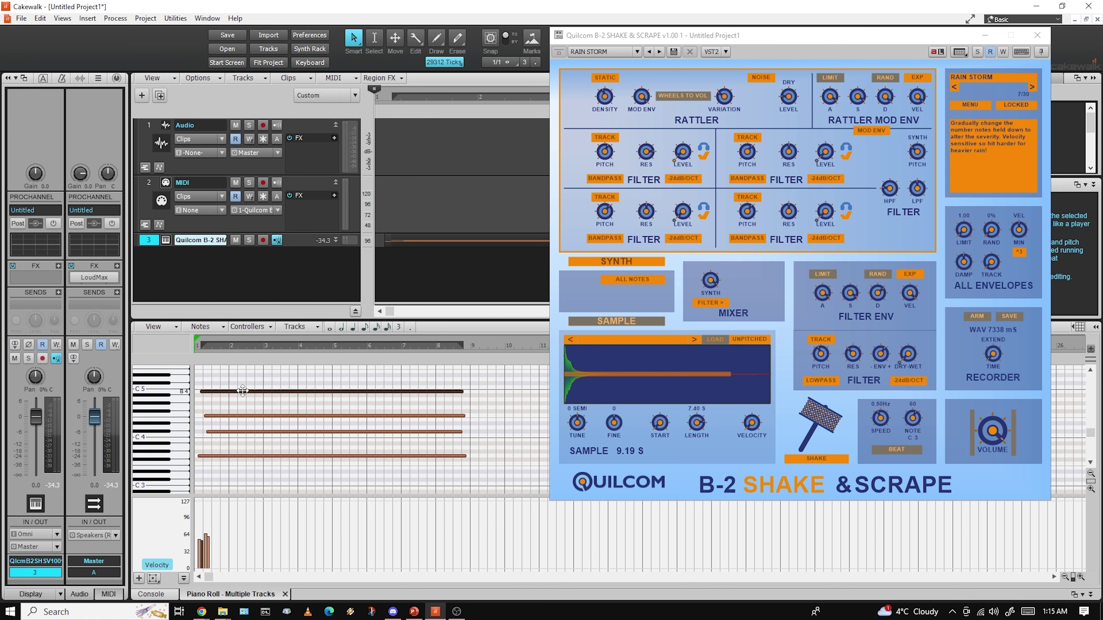
key(space)
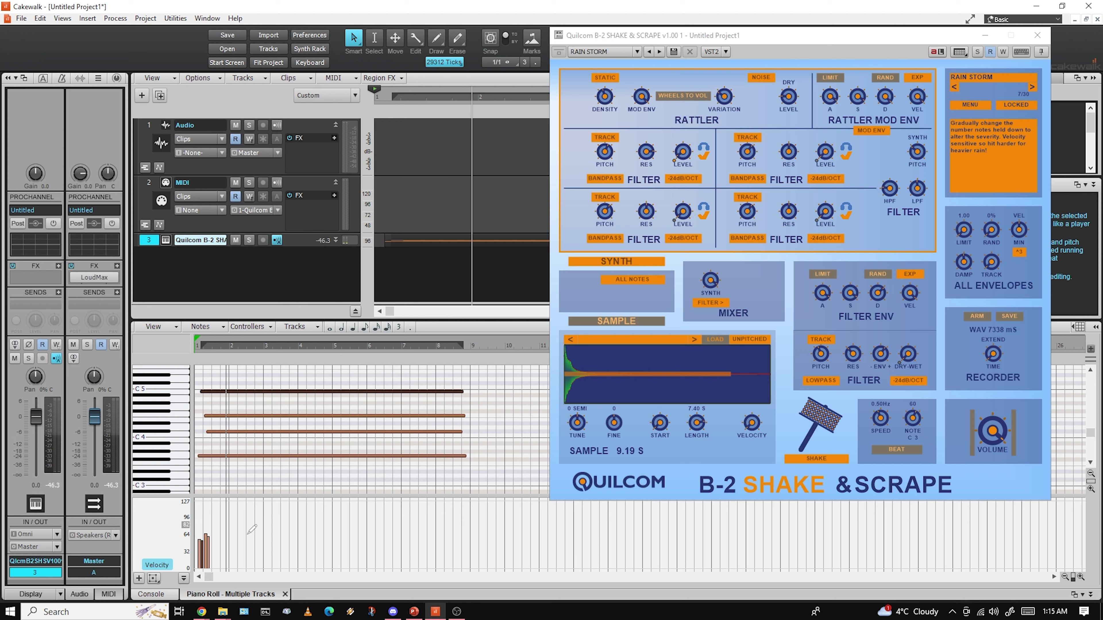
key(space)
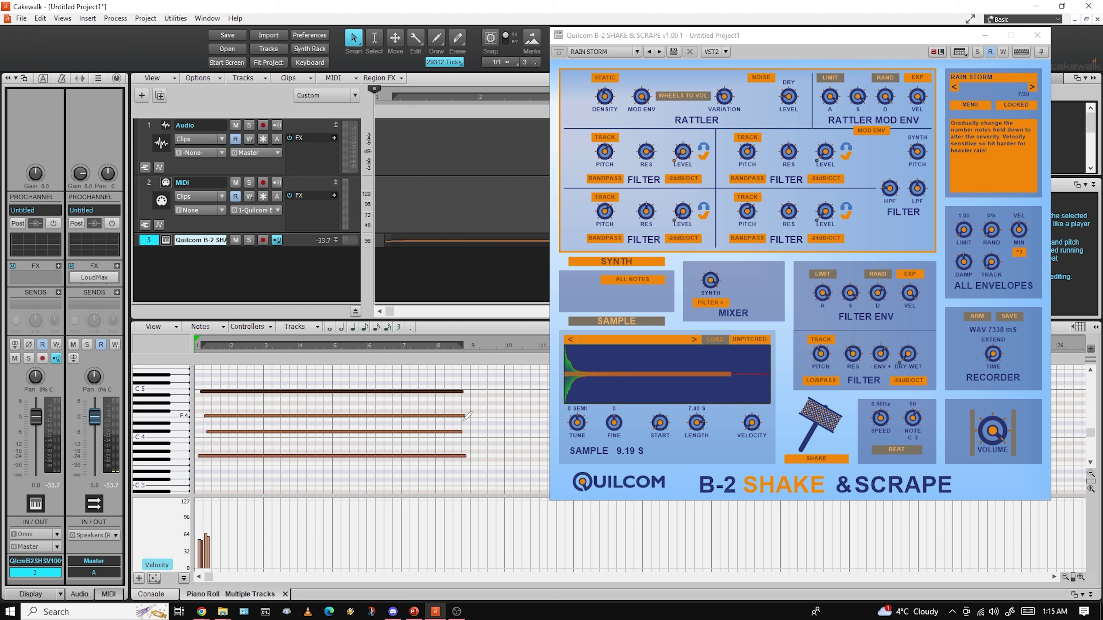
- Select all four notes, raise their velocities together to about 95, and play them back
drag(495, 470, 192, 367)
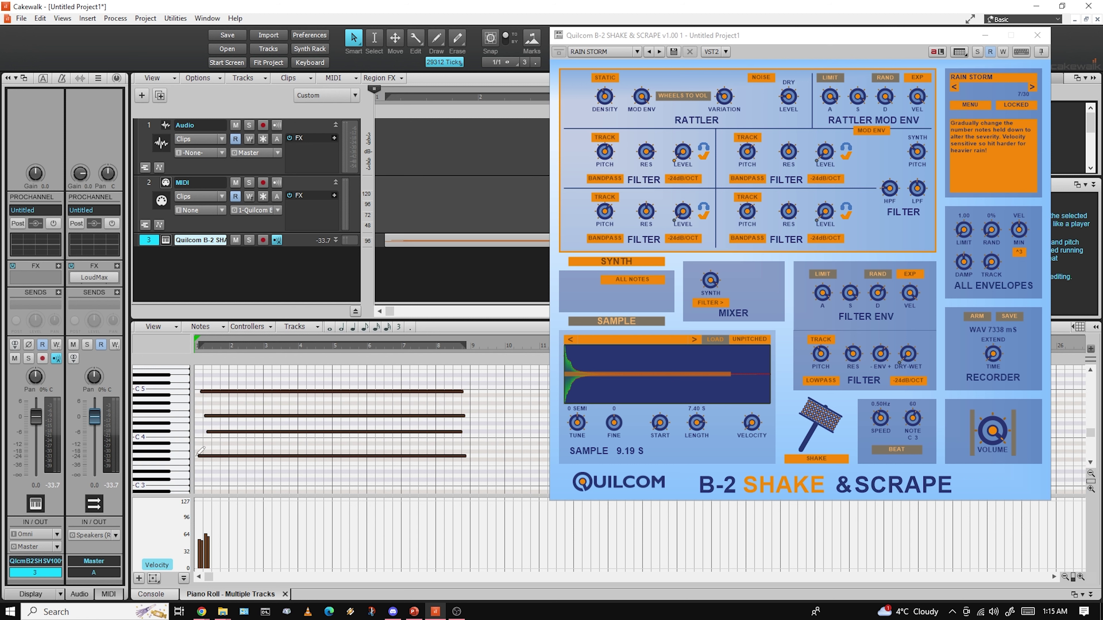
drag(202, 539, 204, 517)
key(space)
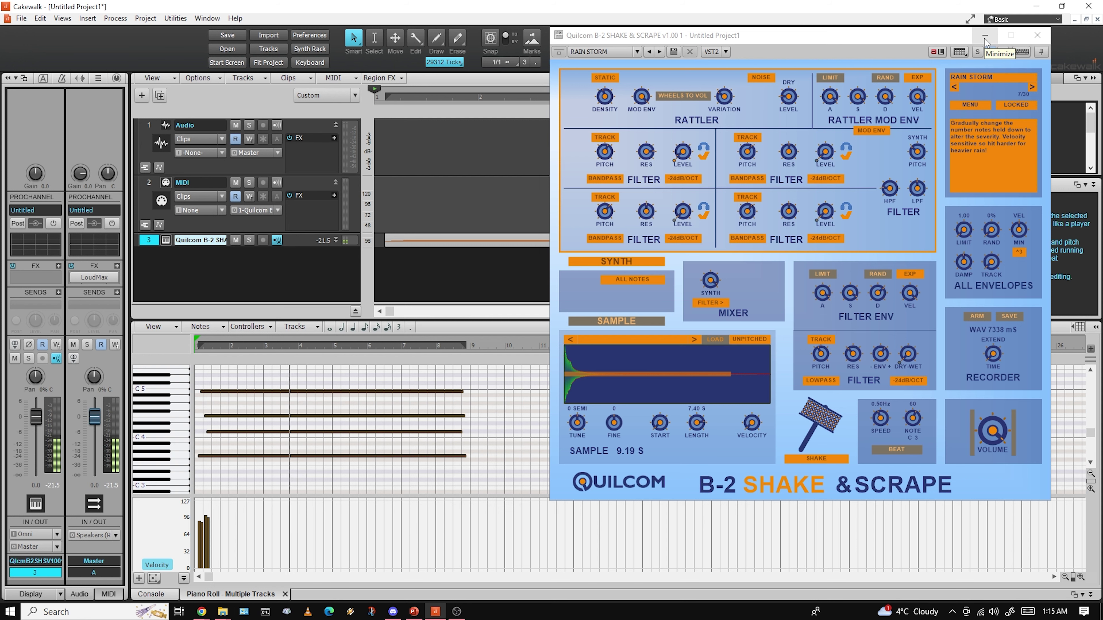
- Stop playback, hide the synth window, and rename the Quilcom instrument track as RAIN!!! in the console
key(space)
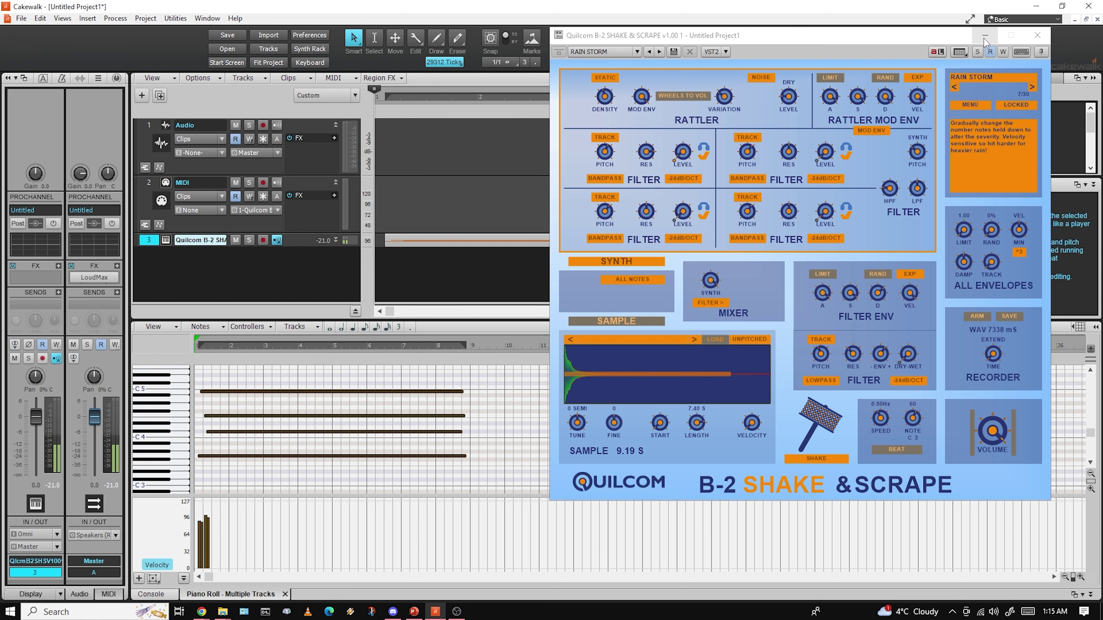
click(985, 37)
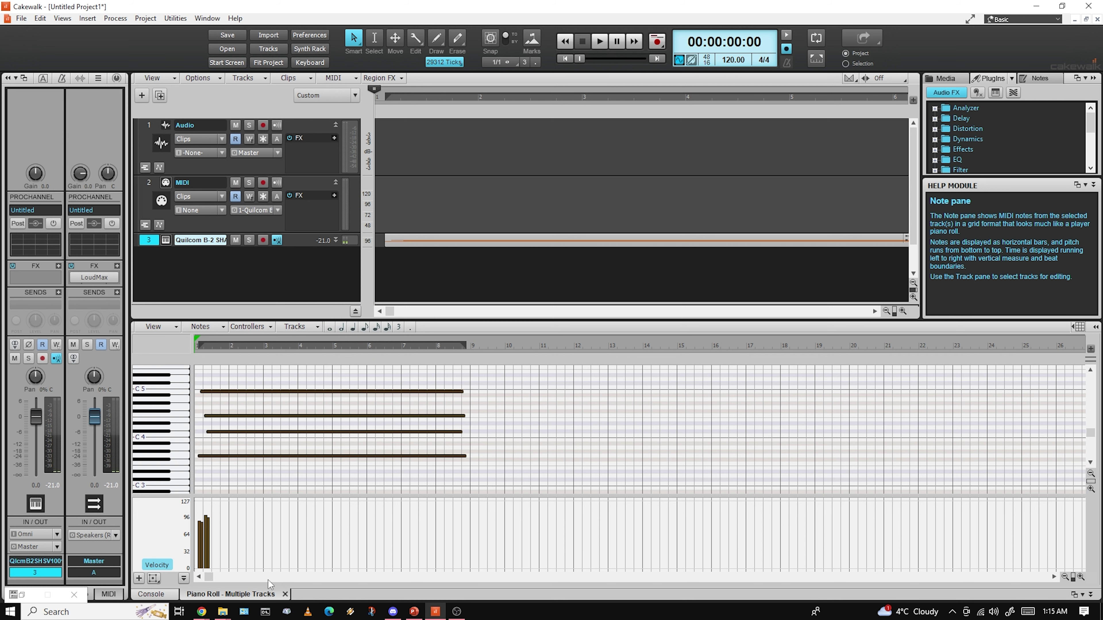
click(161, 595)
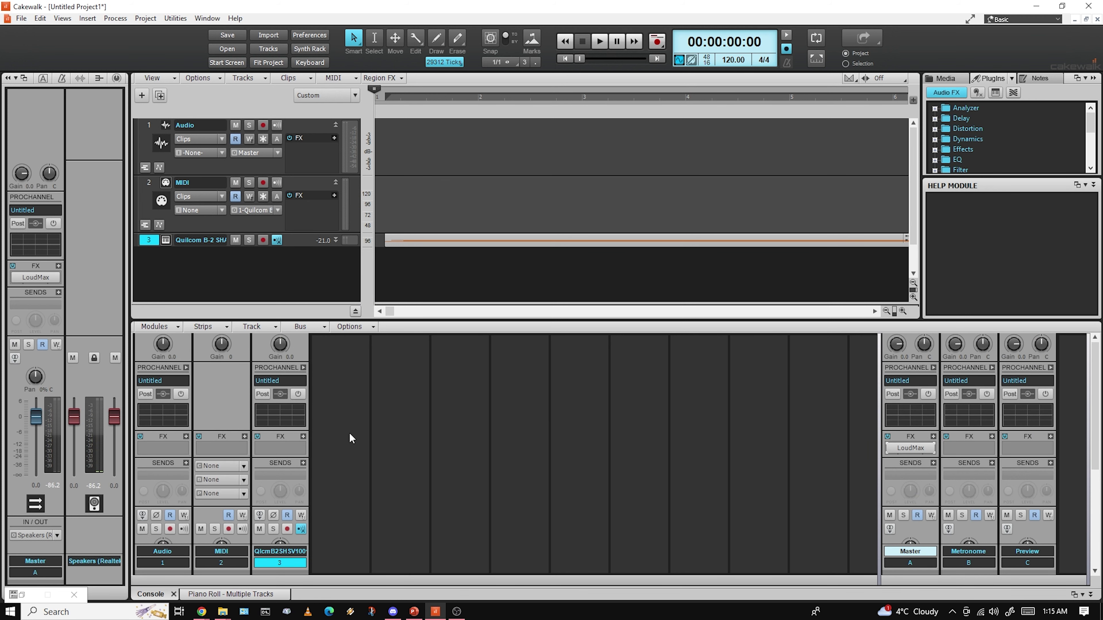
double_click(294, 551)
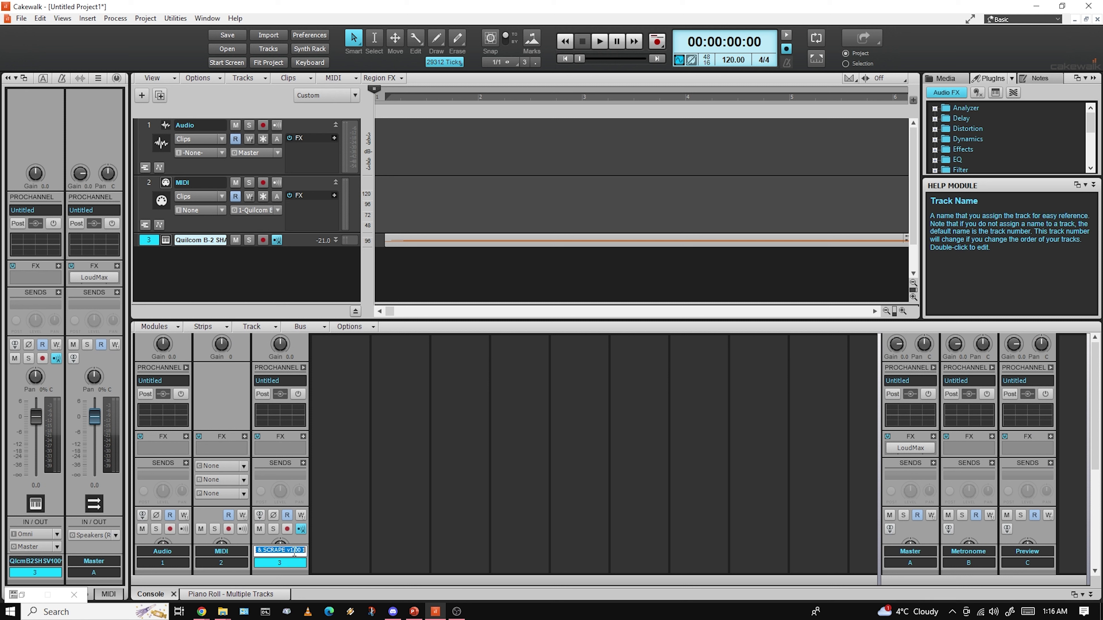
text(RAIN!!!)
key(Return)
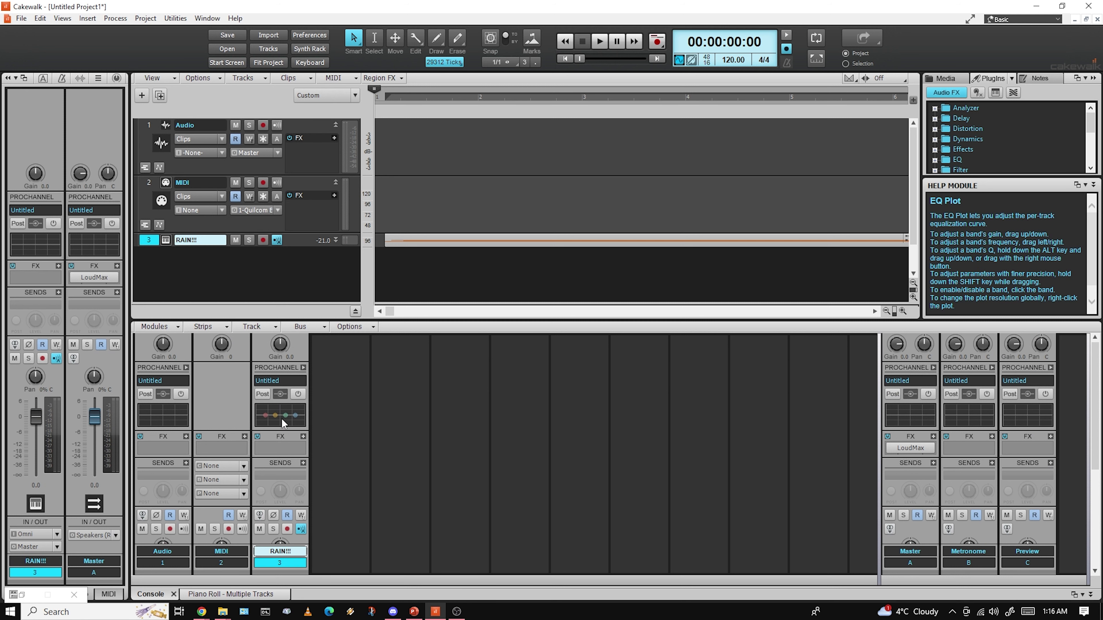
- Insert the DReverb audio effect on the RAIN!!! track and place its window clear of the track controls
click(303, 437)
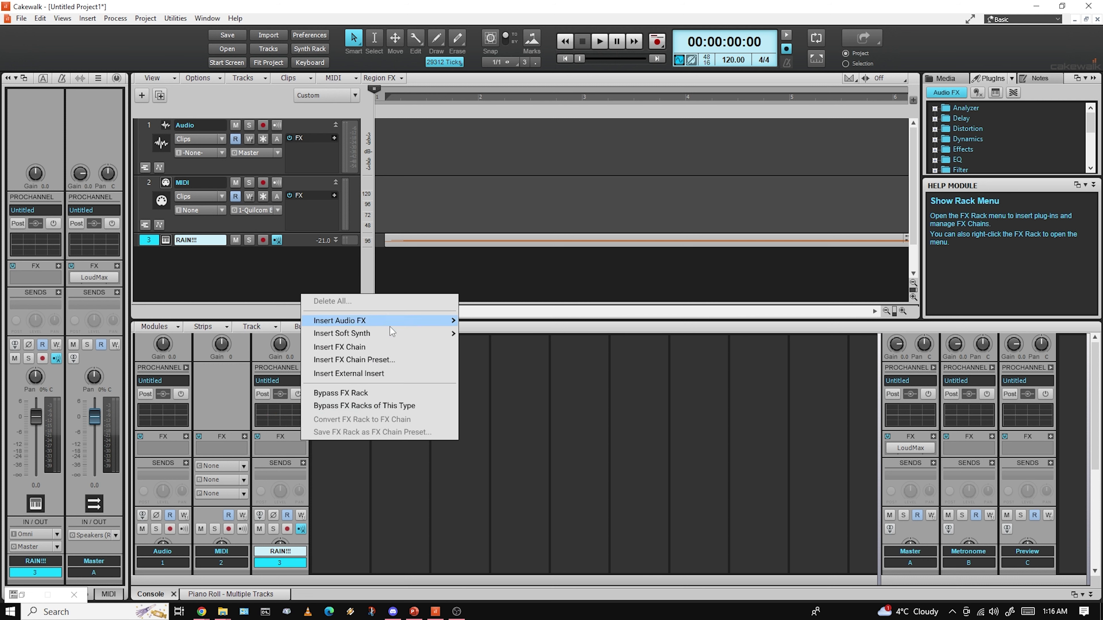
mouse_move(404, 323)
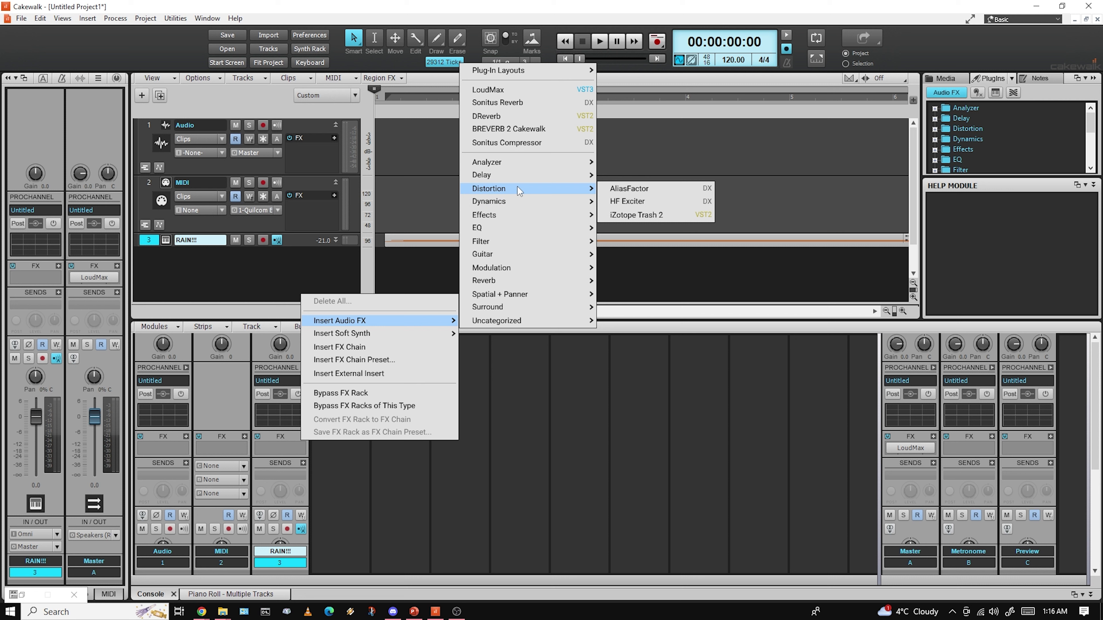
mouse_move(521, 163)
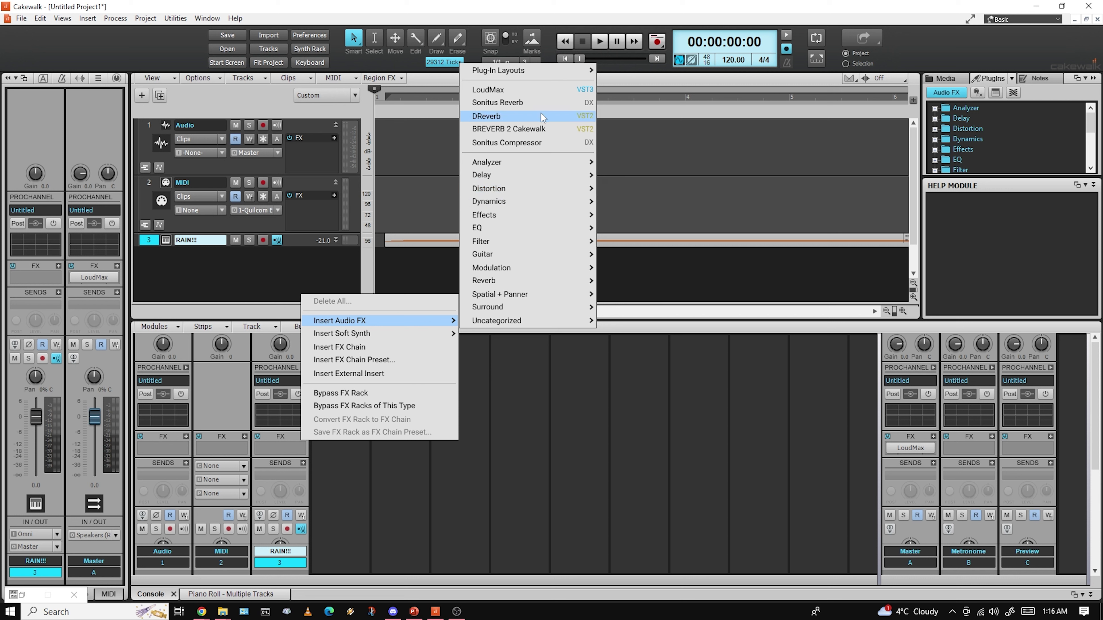
click(520, 117)
drag(232, 12, 873, 182)
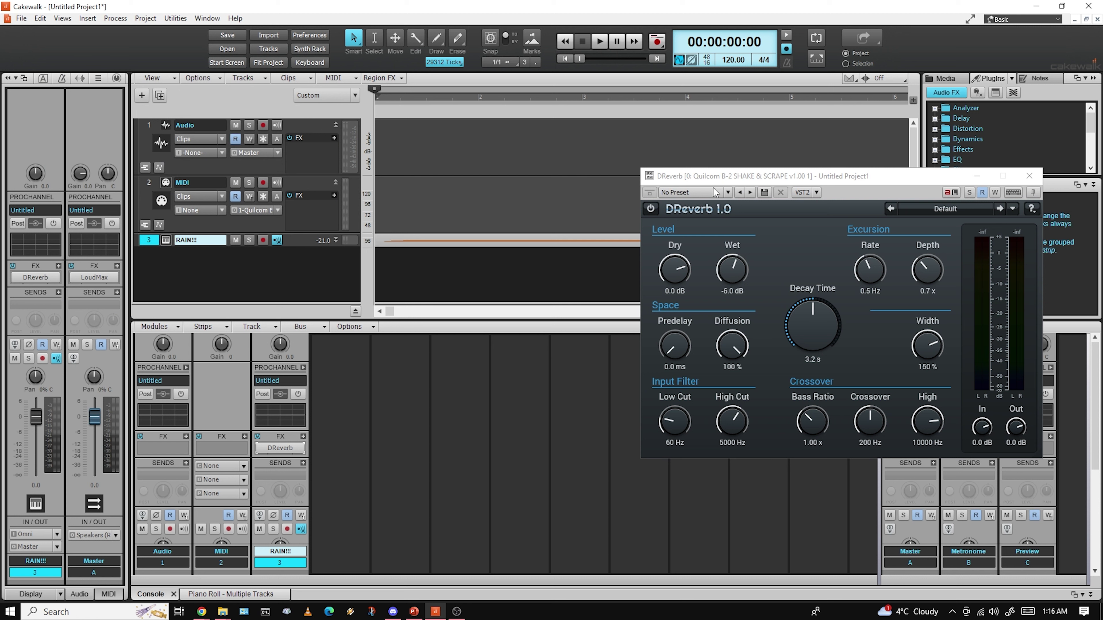
drag(709, 177, 562, 177)
- Play the project and set DReverb's dry level to -inf. dB and wet level to 0.0 dB
key(space)
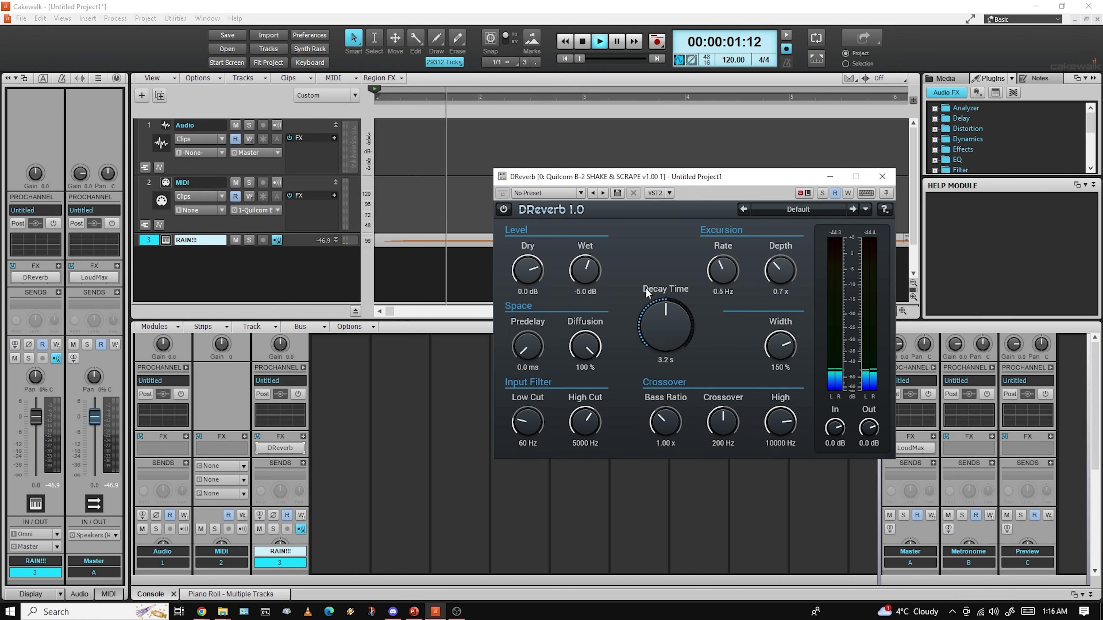
drag(648, 176, 743, 177)
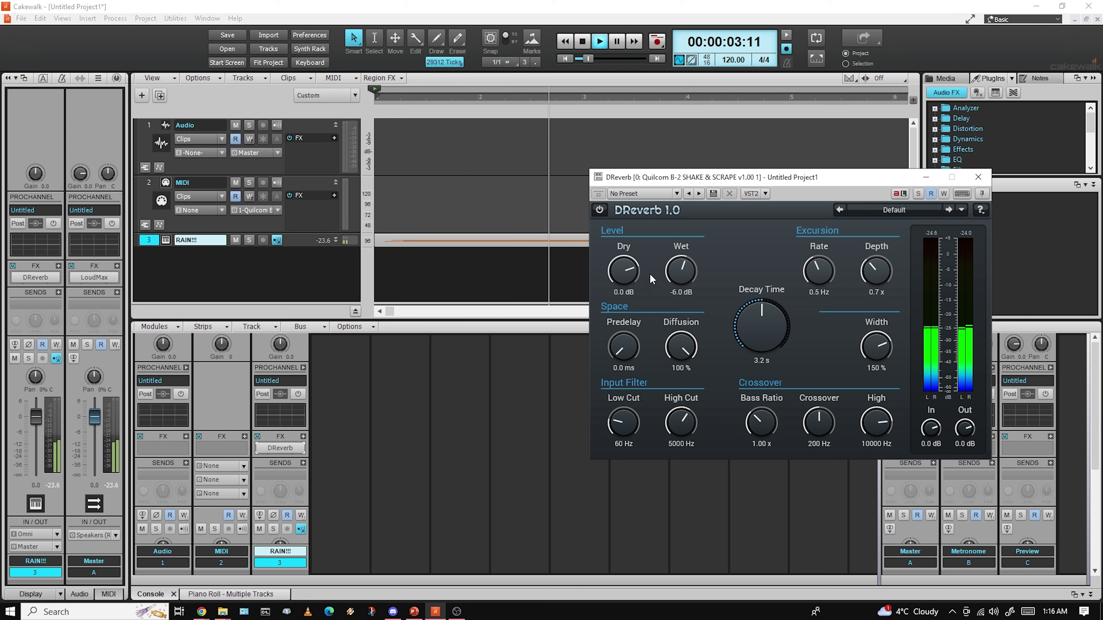
drag(625, 273, 625, 331)
drag(682, 275, 682, 241)
drag(707, 180, 660, 274)
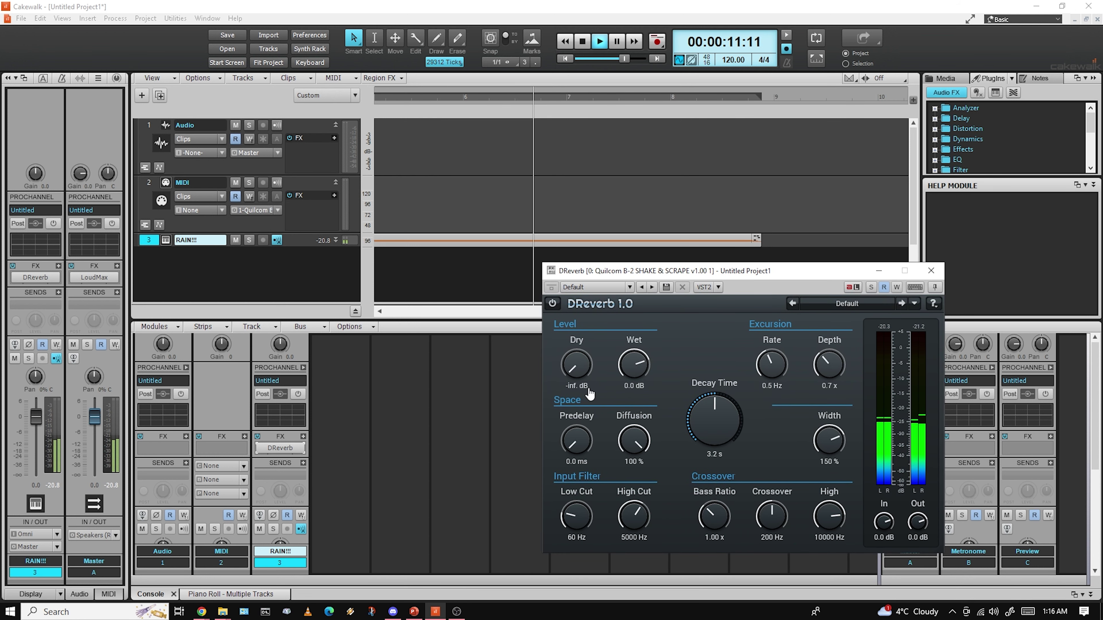
- Set diffusion to 36 %, low cut 20 Hz, high cut 1710 Hz, rate 1.1 Hz, depth 1.9 x and width 127 %, replaying the rain
drag(633, 441, 634, 493)
drag(576, 516, 627, 537)
key(space)
key(space)
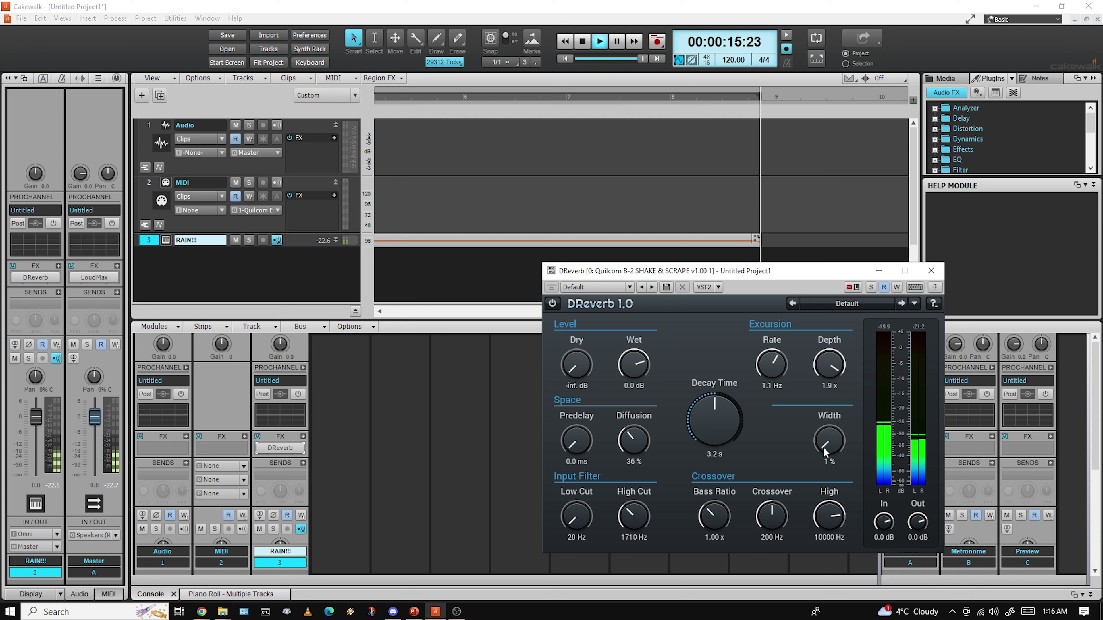
key(space)
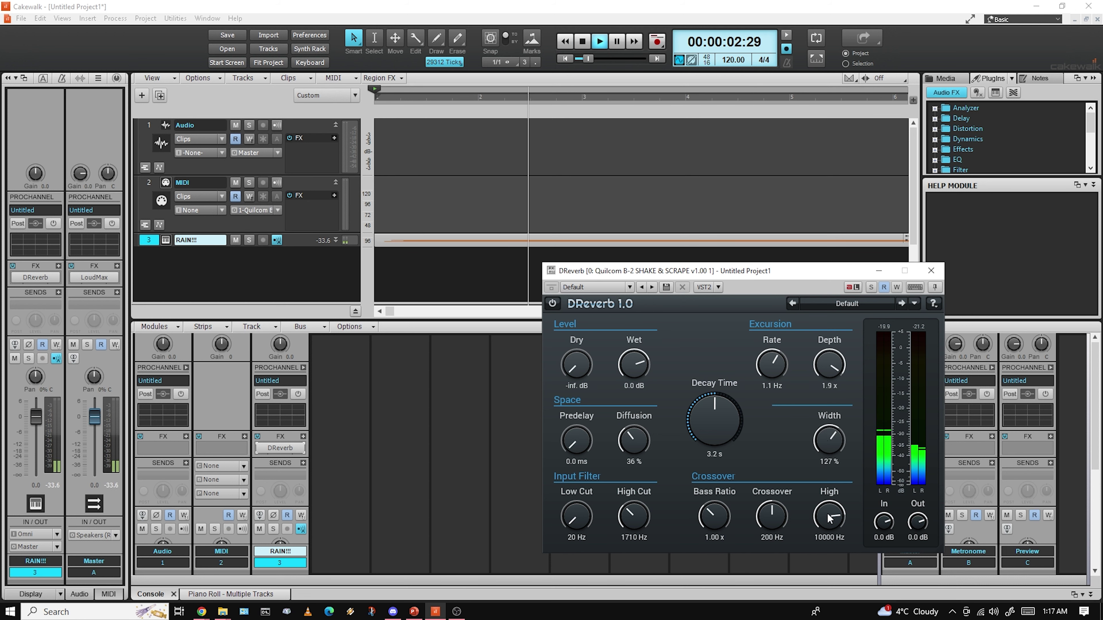
- Set crossover to 766 Hz, bass ratio 0.31 x, width 132 %, high crossover 13360 Hz and high cut 2416 Hz, stop playback, and close the reverb
drag(827, 513, 772, 489)
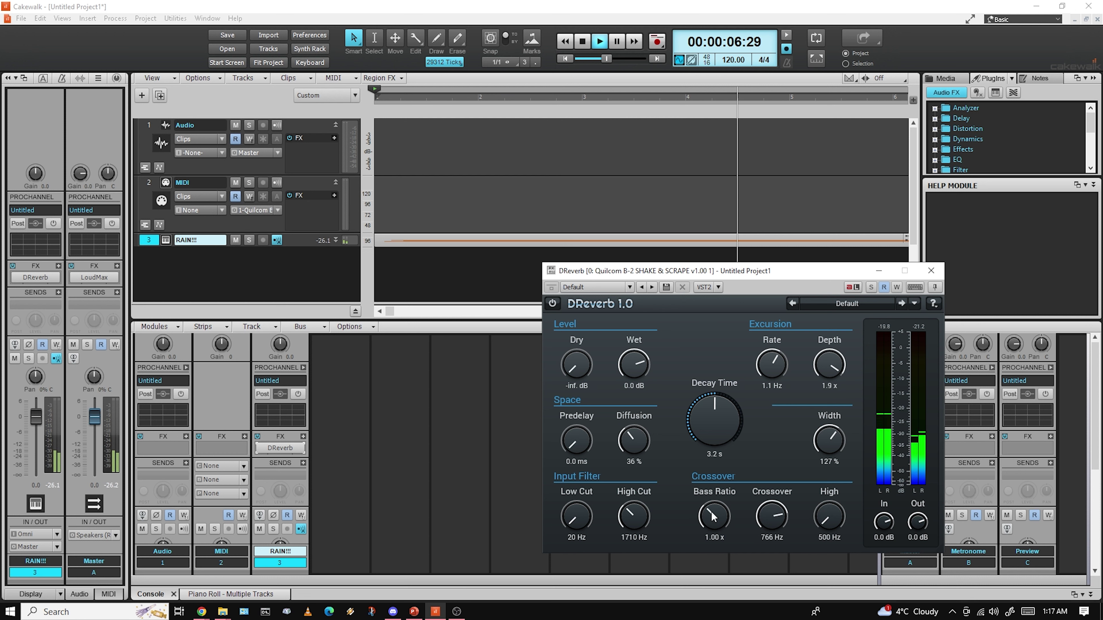
mouse_move(711, 512)
mouse_down()
mouse_move(712, 481)
mouse_move(712, 520)
mouse_up()
mouse_move(827, 439)
mouse_down()
mouse_move(827, 450)
mouse_move(828, 435)
mouse_up()
drag(821, 517, 821, 456)
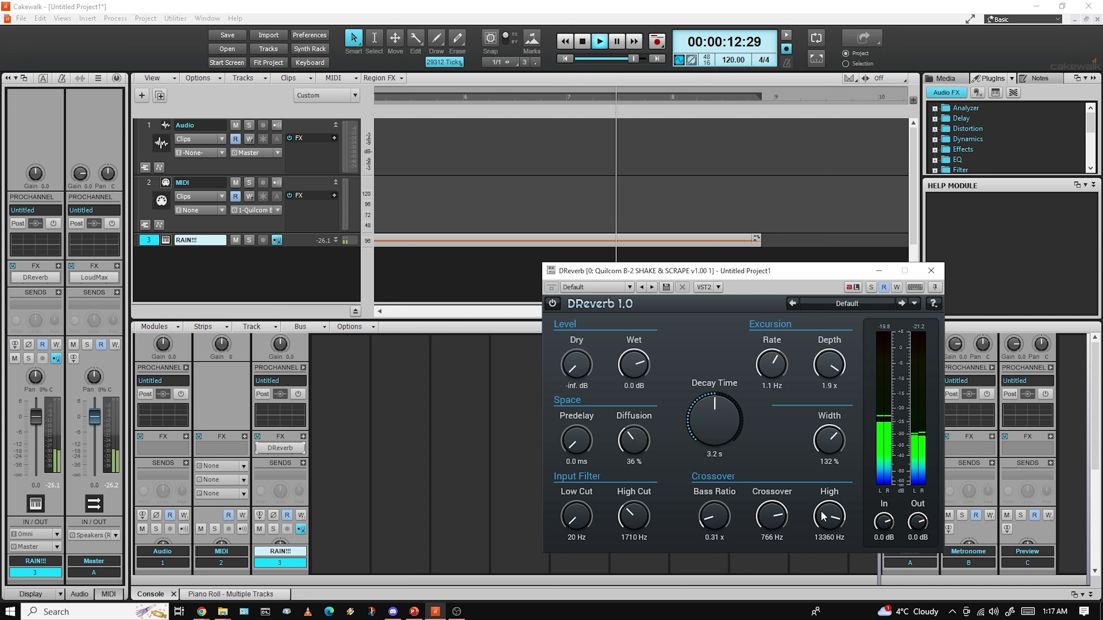
drag(633, 516, 633, 507)
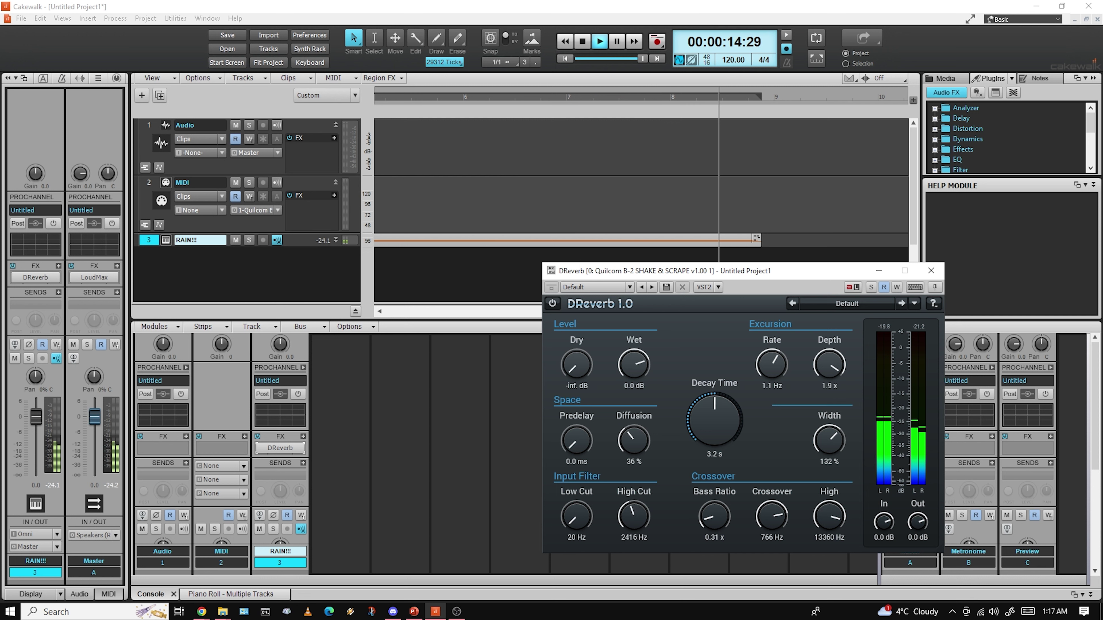
key(space)
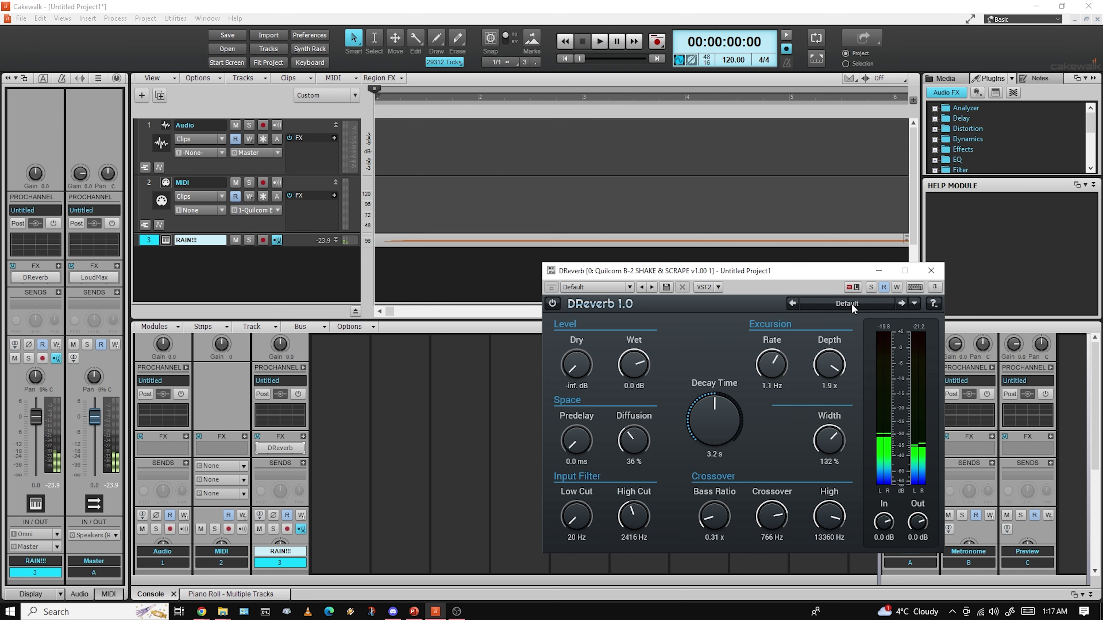
click(852, 304)
click(725, 306)
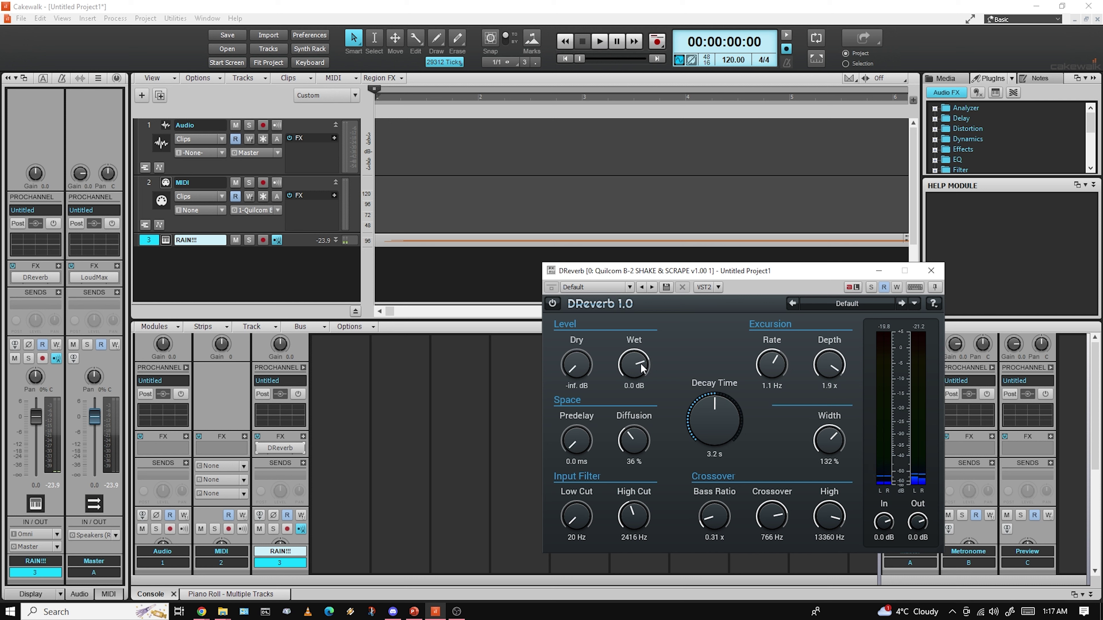
click(929, 271)
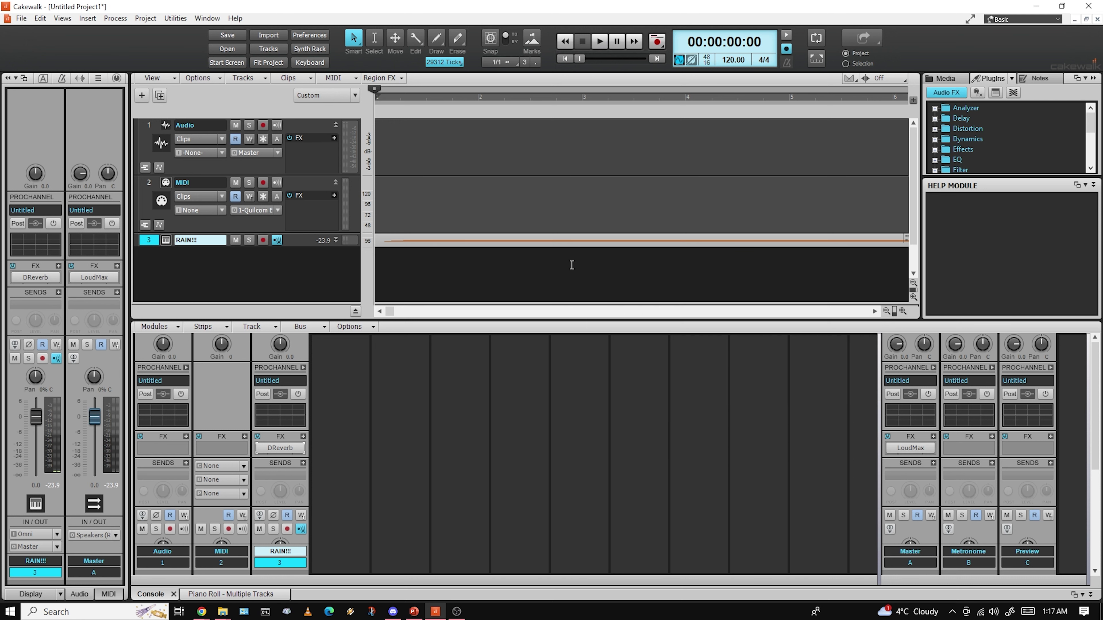
- Load the APPLAUSE preset in the RAIN!!! track's synth, start playback, and close the synth window
click(166, 241)
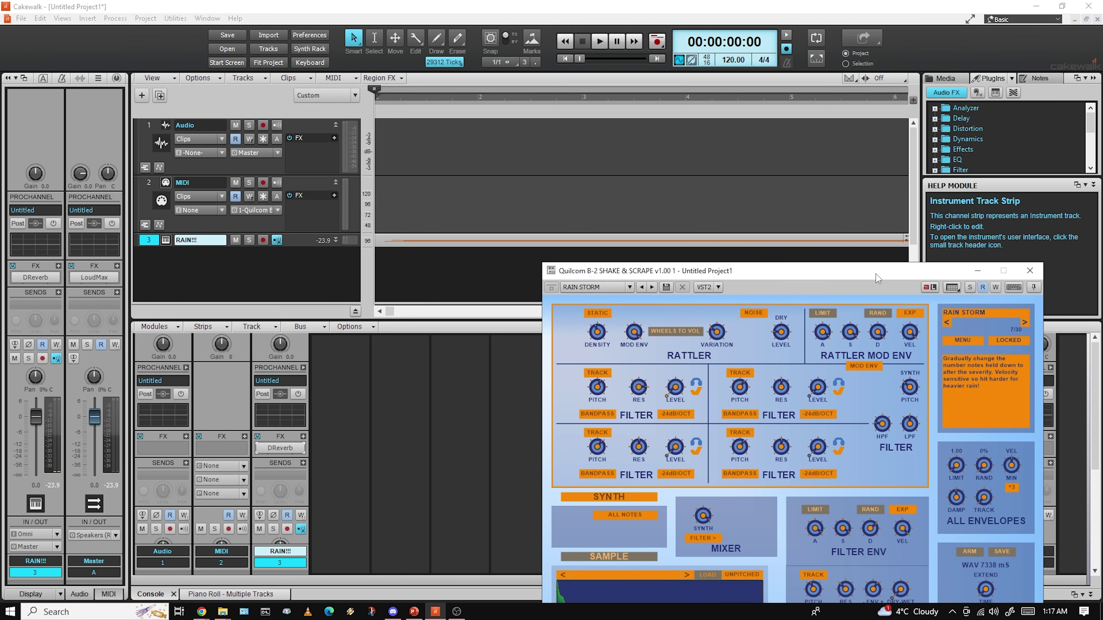
drag(875, 274, 832, 158)
click(930, 197)
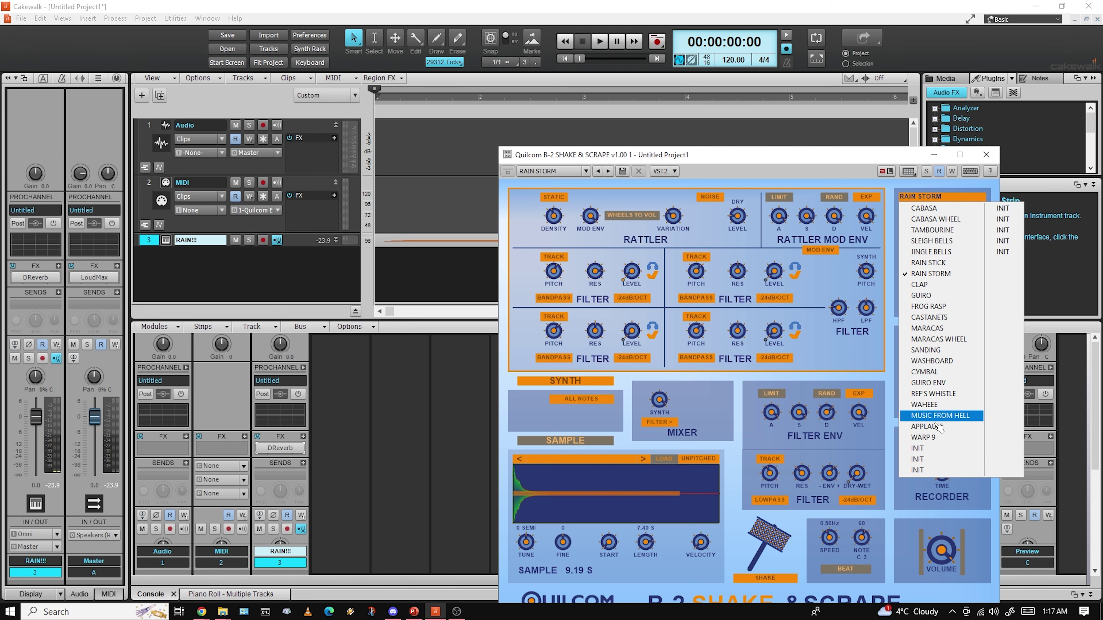
click(927, 424)
key(space)
drag(759, 157, 777, 103)
click(1005, 100)
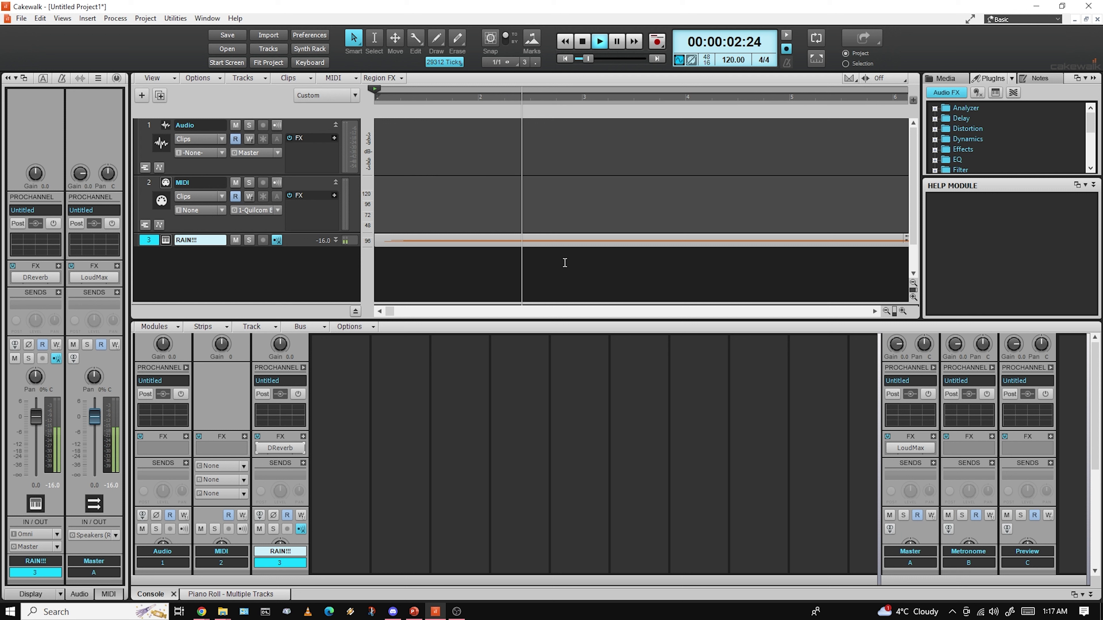
- Reopen DReverb and set high cut and high crossover to 20000 Hz, bass ratio to 0.00 x and width to 114 %
double_click(280, 447)
drag(608, 346, 609, 332)
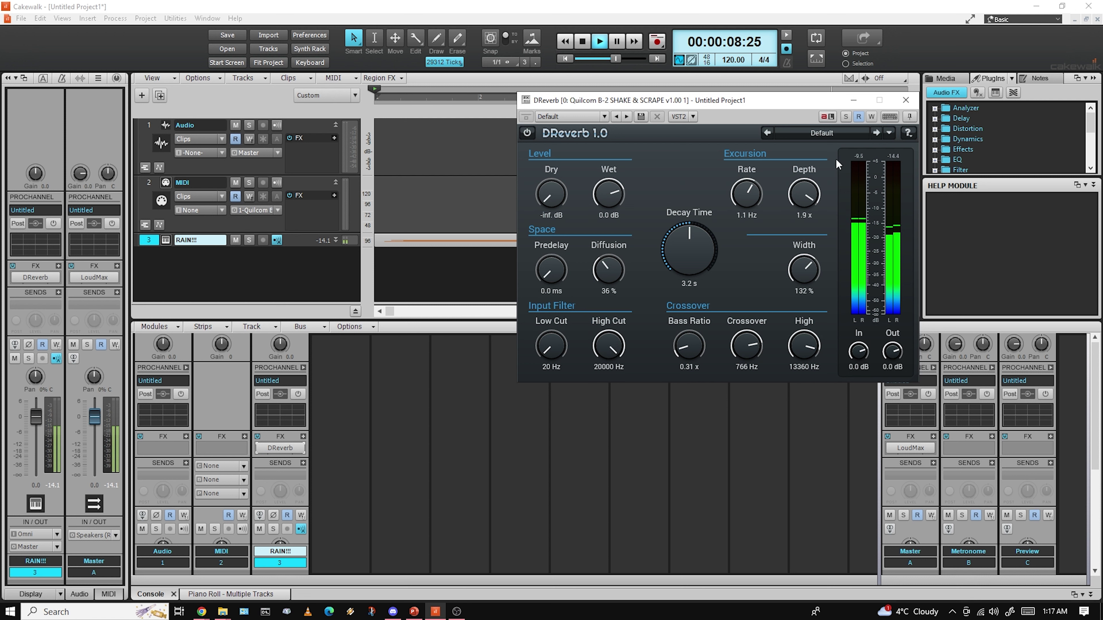
drag(803, 347, 816, 163)
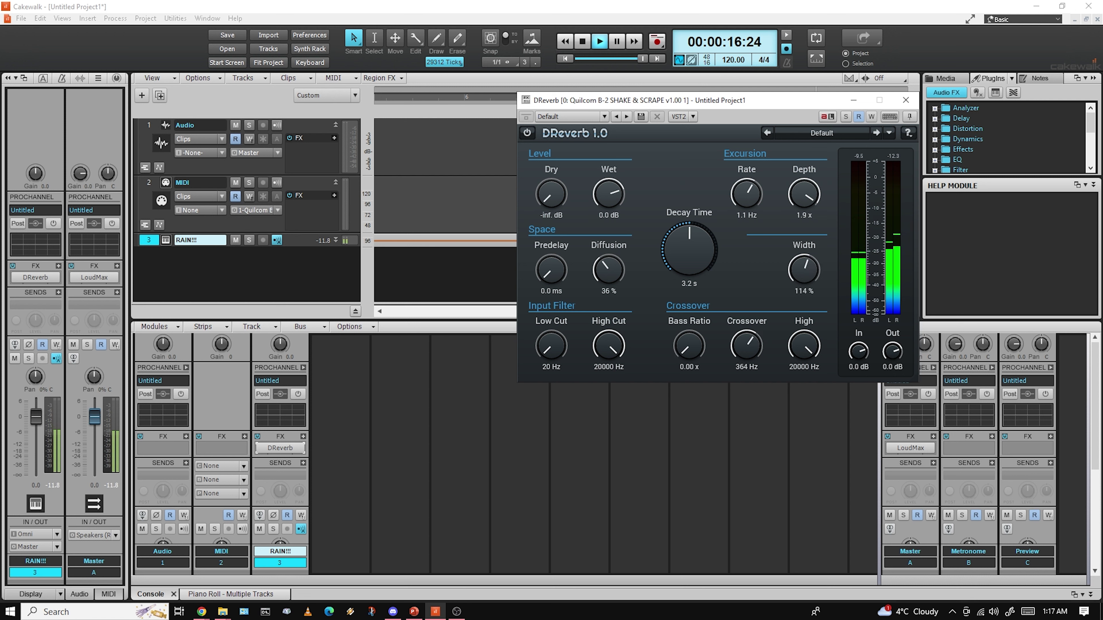
- Set the crossover to 32 Hz, excursion rate to 0.1 Hz and depth to 0.2 x during playback, and close the reverb
drag(746, 346, 747, 402)
key(space)
drag(753, 201, 752, 251)
drag(807, 198, 807, 257)
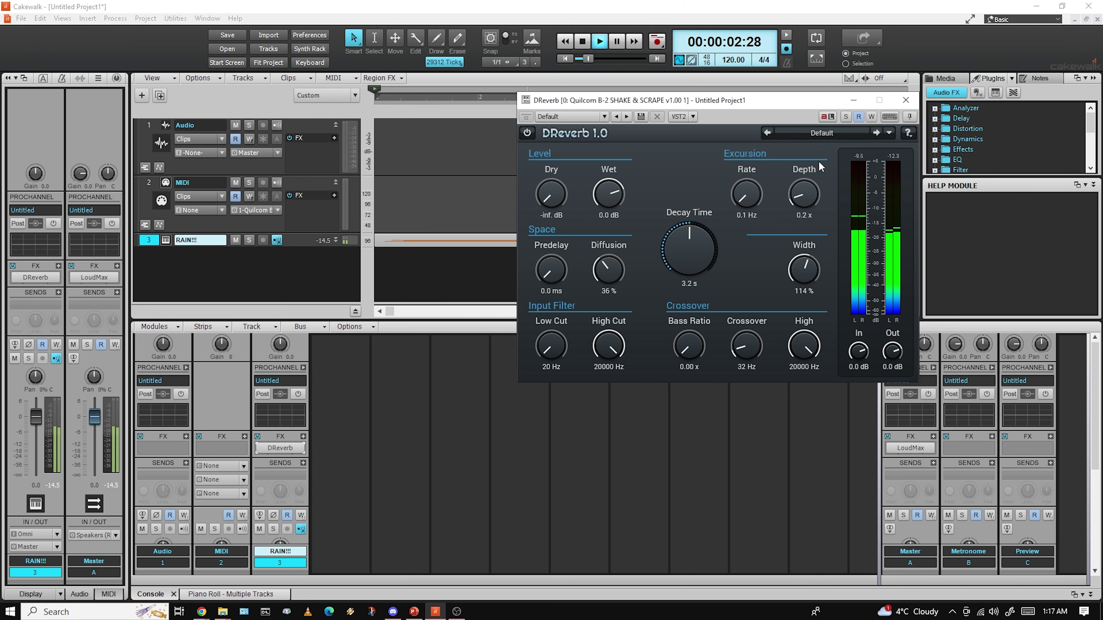
click(906, 100)
- Open the RAIN!!! clip in the piano roll, raise its two lowest notes into the octave above C5, and play the result
double_click(452, 242)
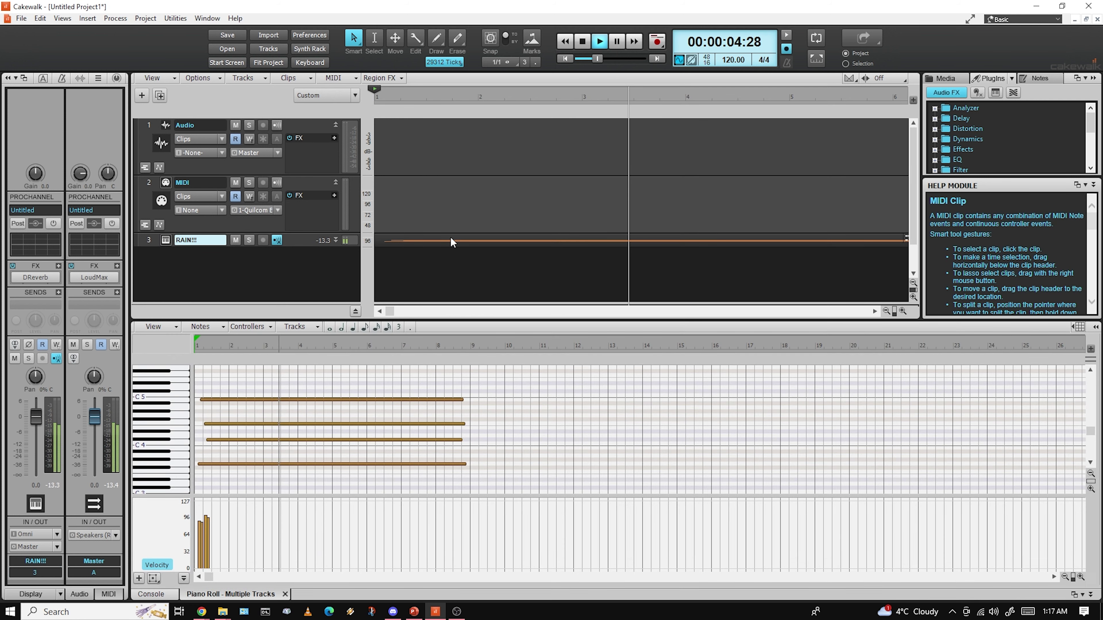
key(space)
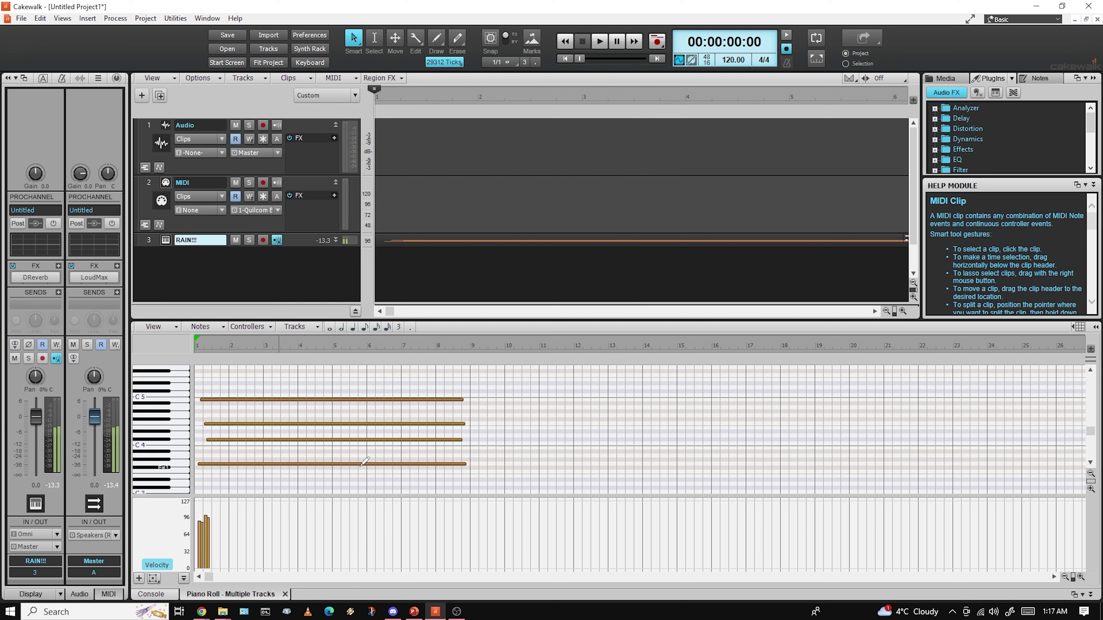
drag(365, 463, 359, 371)
scroll(352, 439, up, 2)
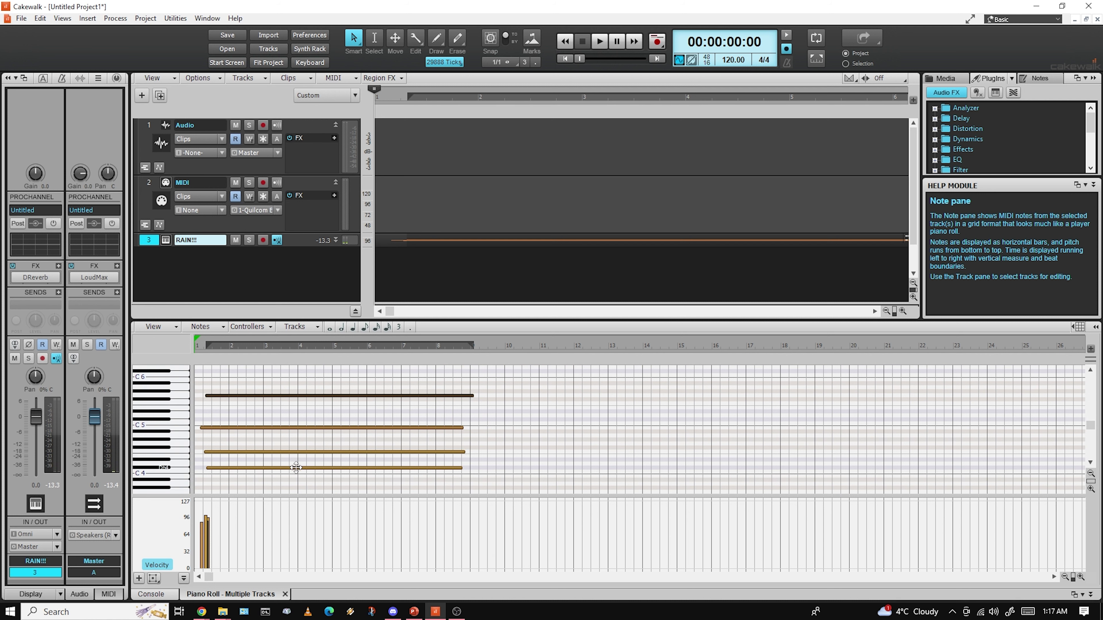
drag(296, 468, 299, 412)
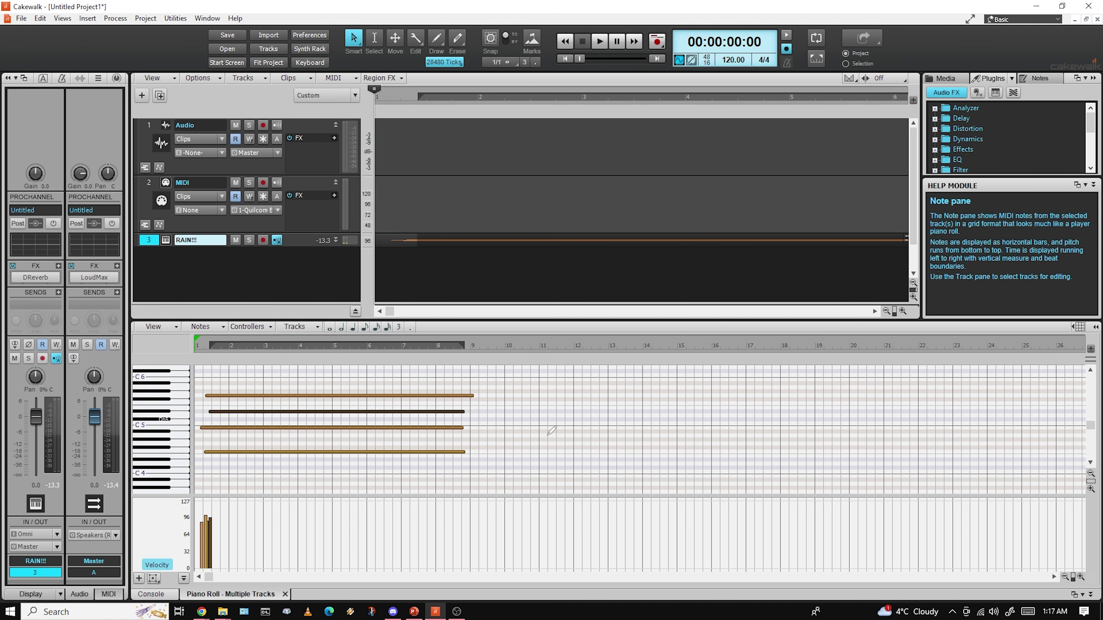
key(space)
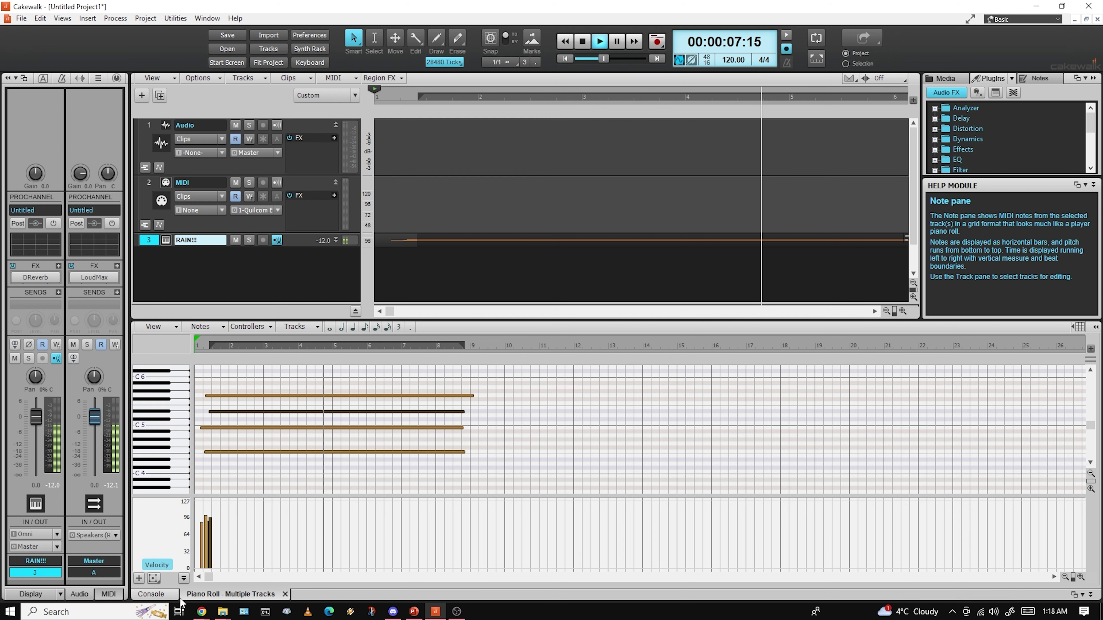
- Raise DReverb's diffusion to 66 % on the RAIN!!! track, close the reverb, and stop playback
click(161, 594)
double_click(282, 448)
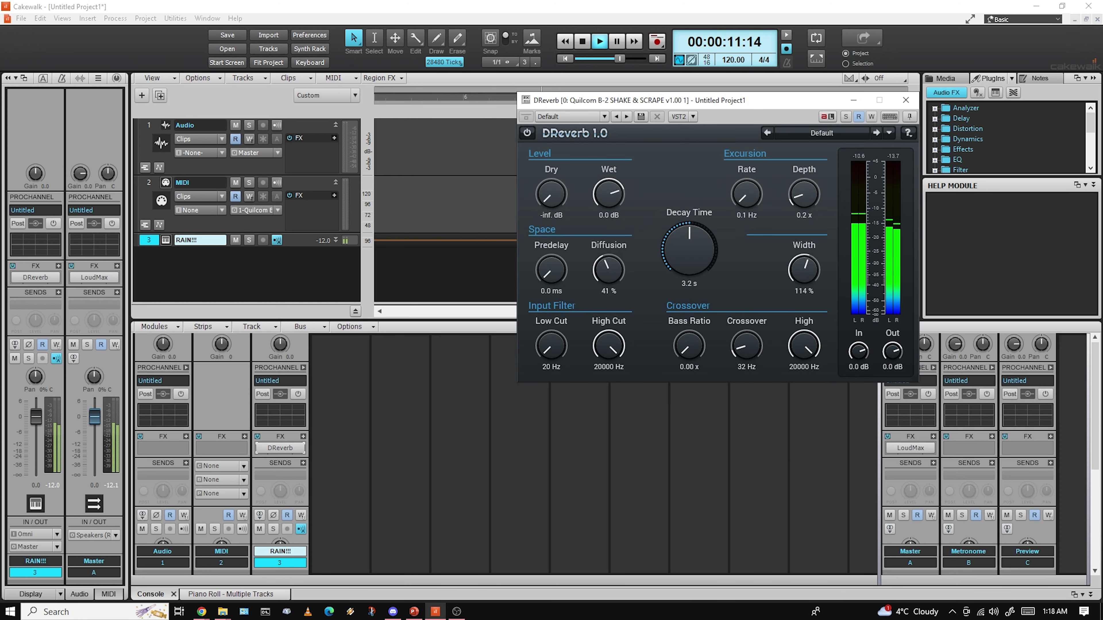
drag(609, 270, 608, 223)
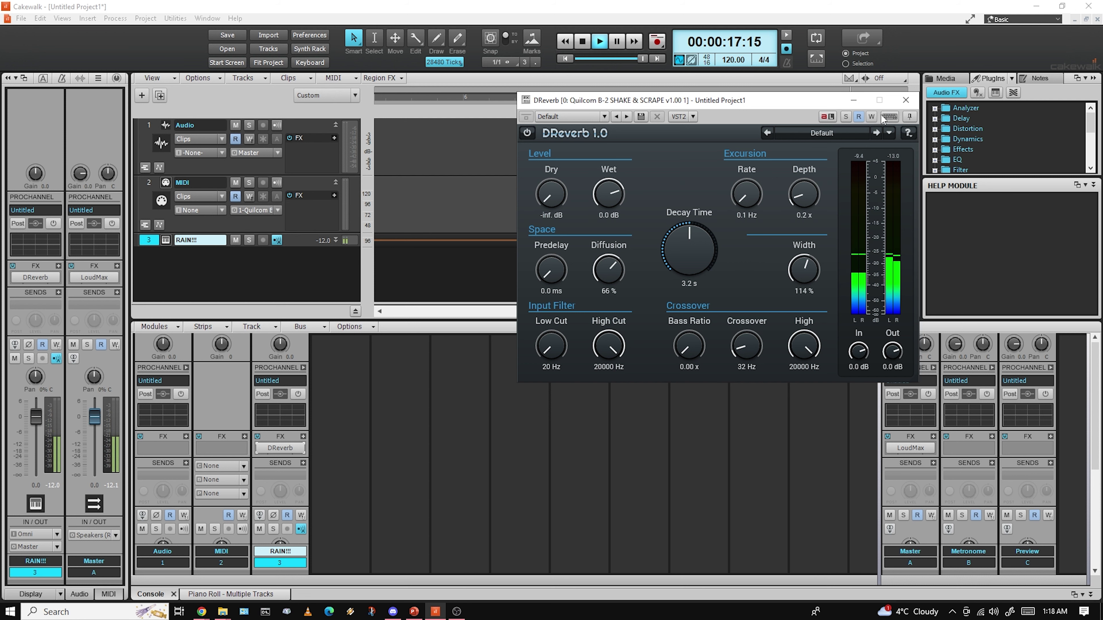
click(904, 101)
key(space)
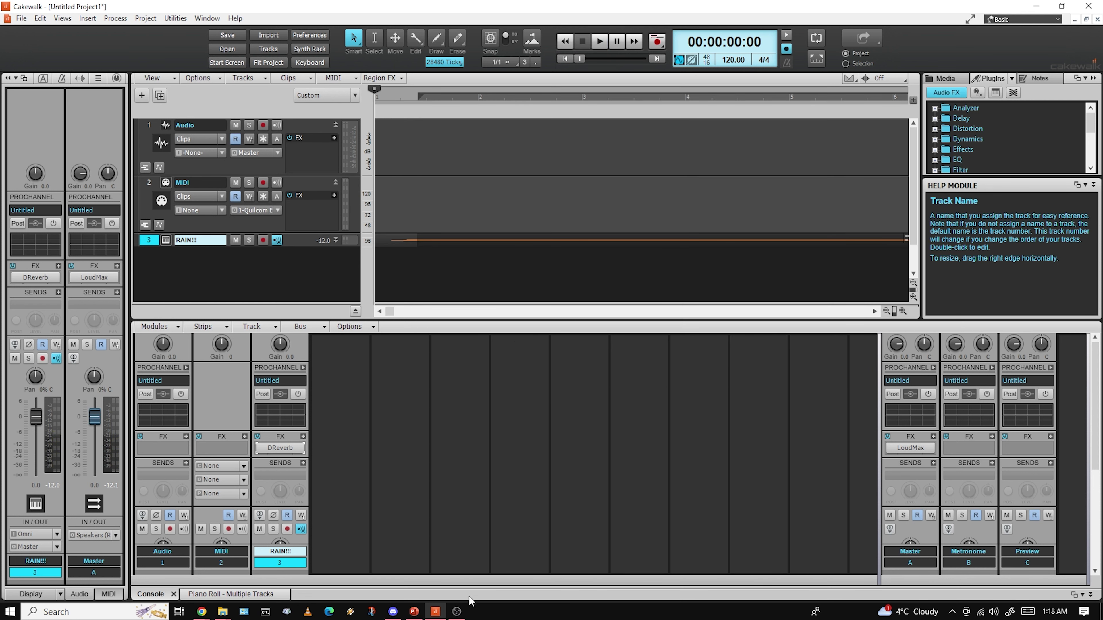
- Open the RAIN!!! track's B-2 Shake & Scrape synth and load the TAMBOURINE preset
click(166, 240)
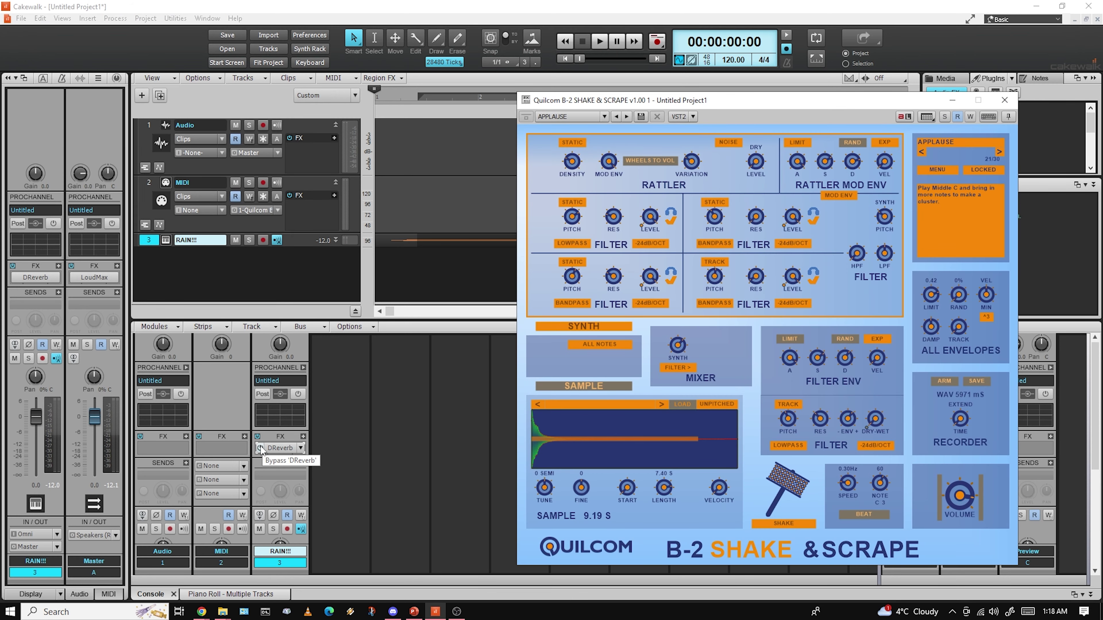
click(947, 144)
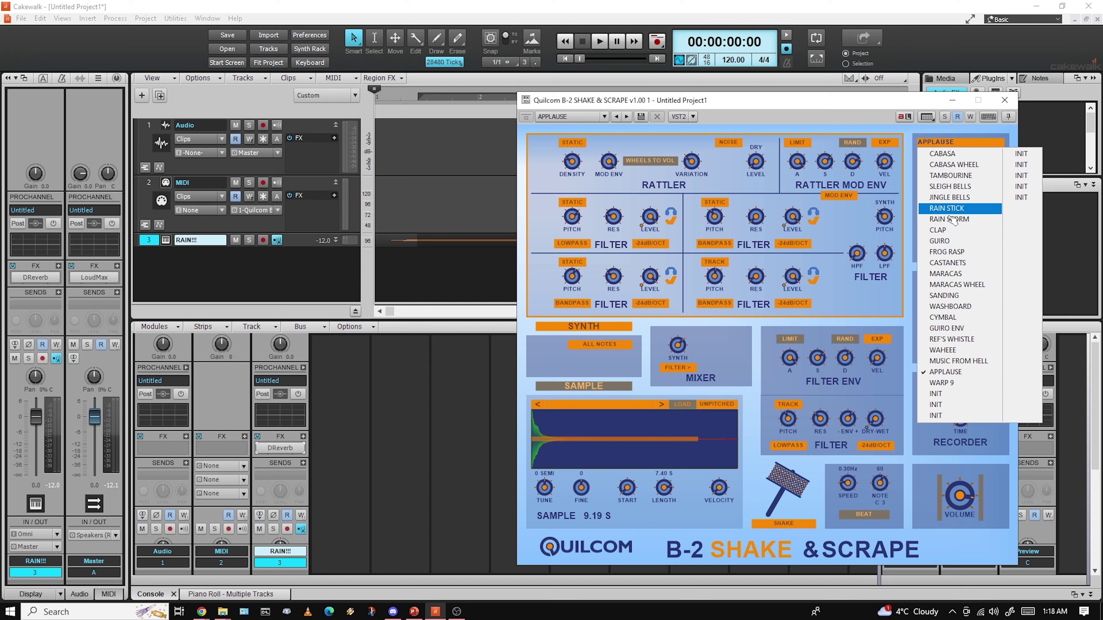
click(951, 175)
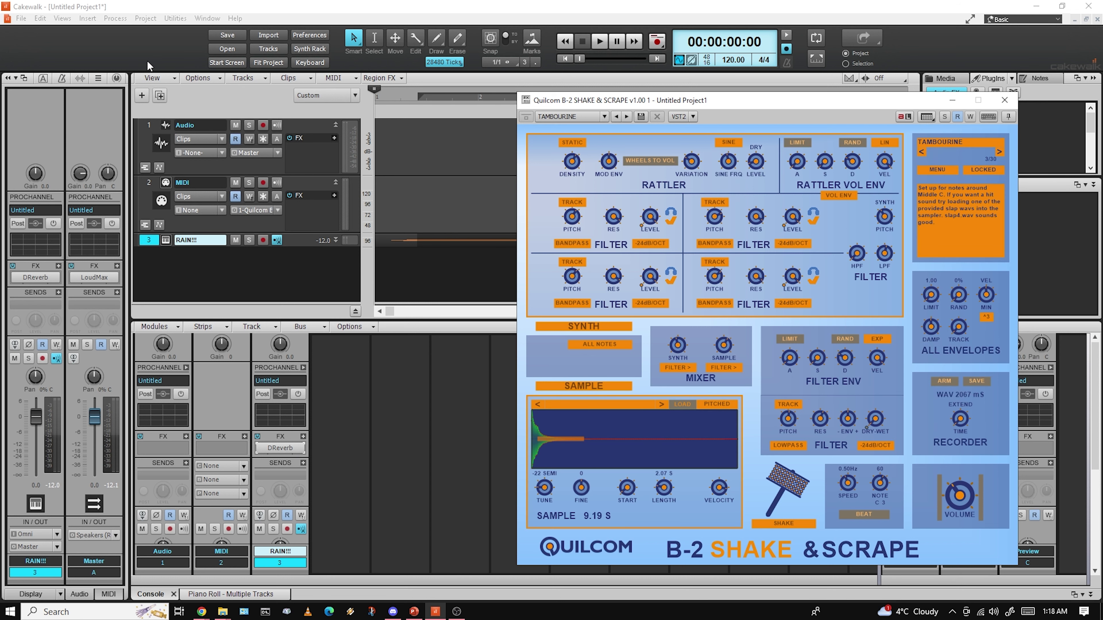
- Show the RAIN!!! clip in the piano roll around C3 and open DReverb on the same track
double_click(410, 238)
scroll(148, 461, down, 5)
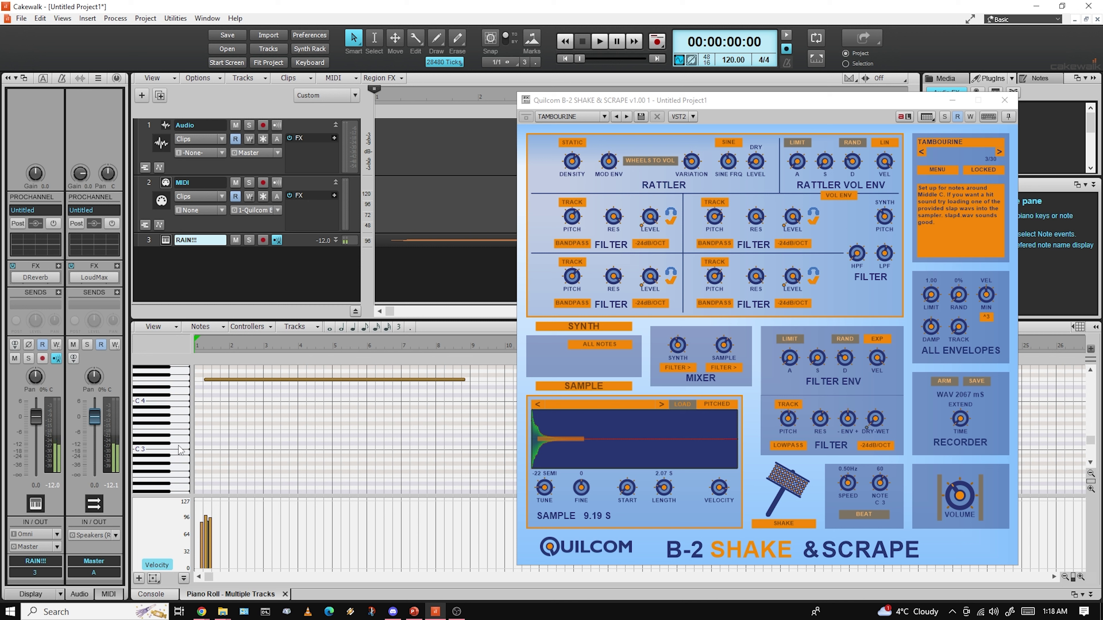
scroll(179, 466, down, 1)
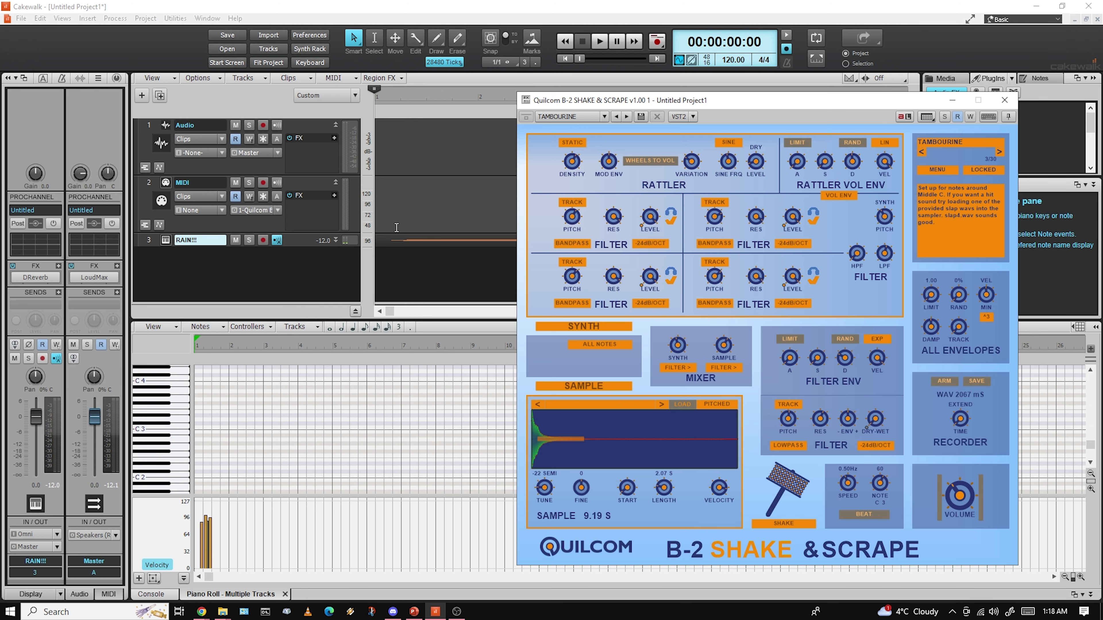
double_click(35, 277)
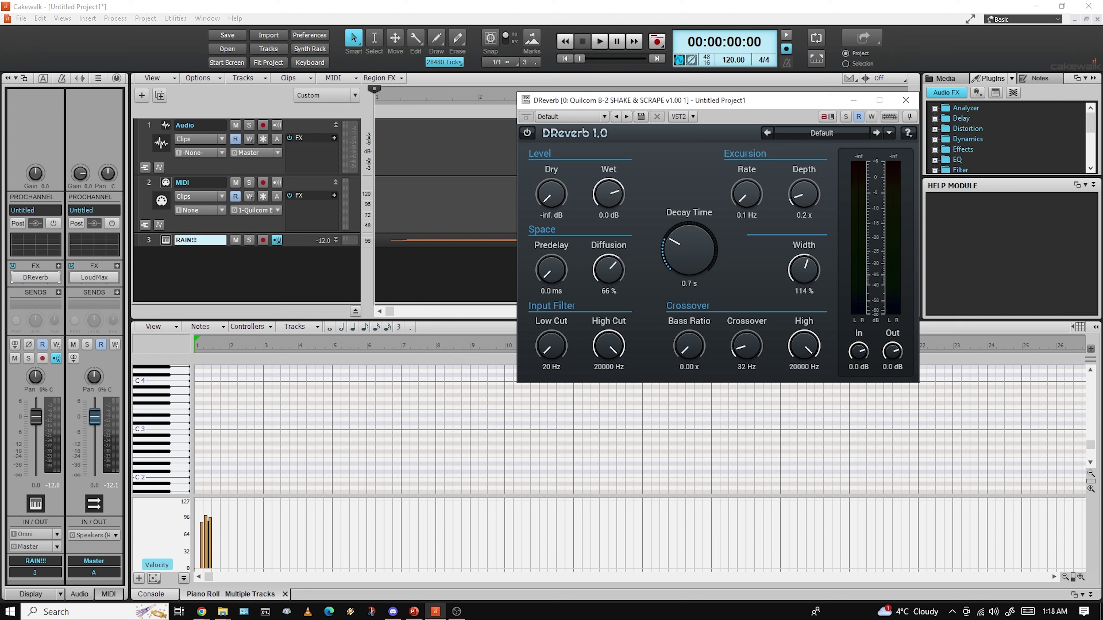
- Set DReverb's decay time to 0.8 s and audition piano roll keys between C2 and C3
click(168, 466)
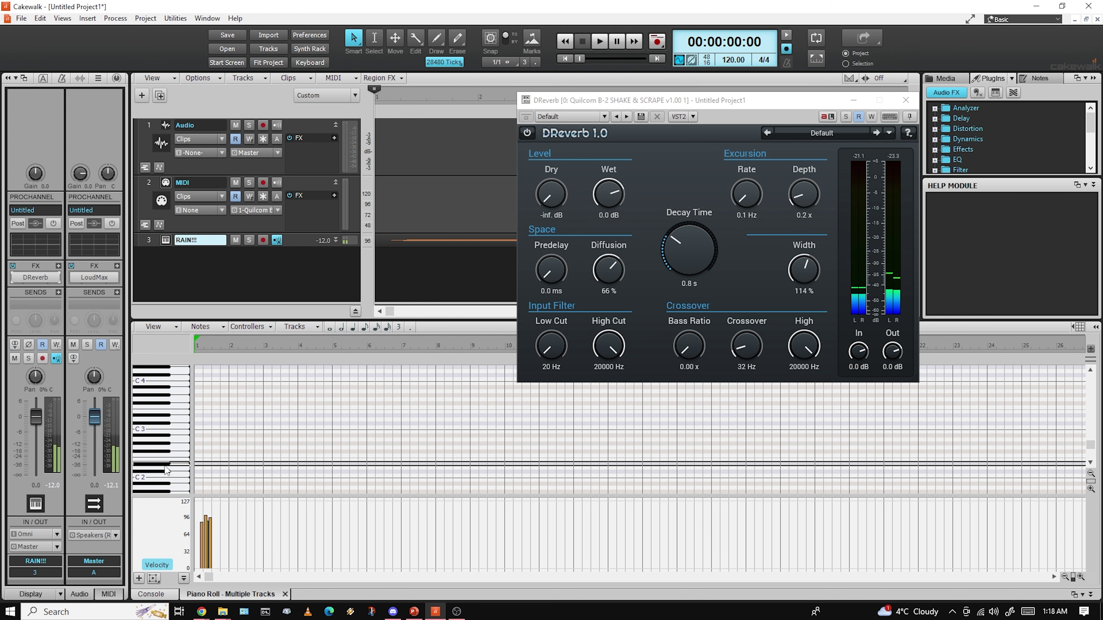
click(186, 462)
click(186, 462)
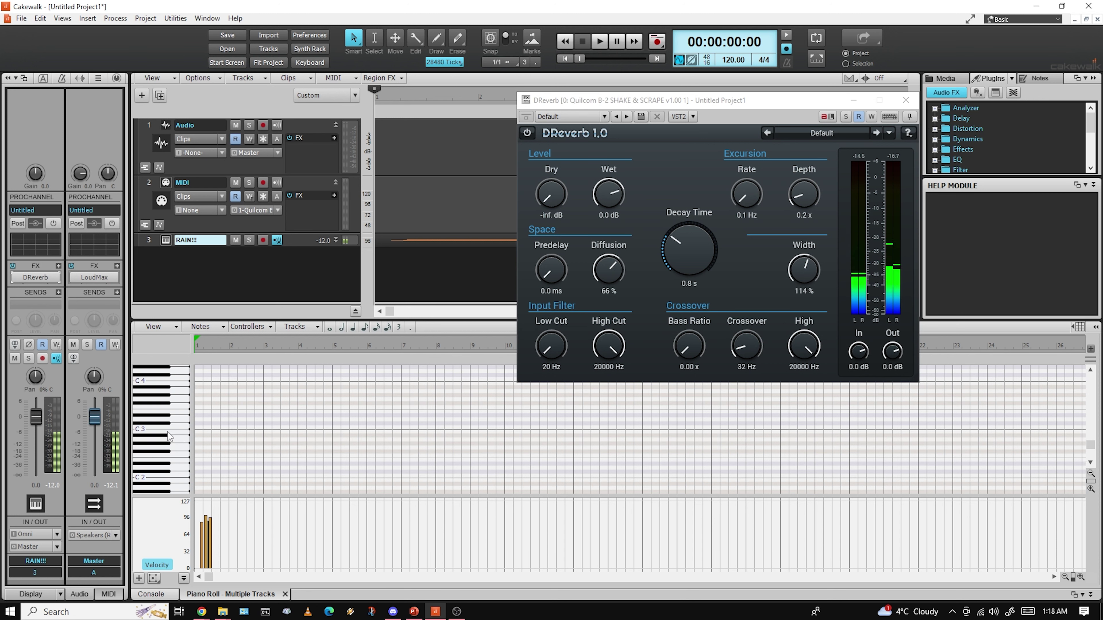
click(137, 438)
click(137, 438)
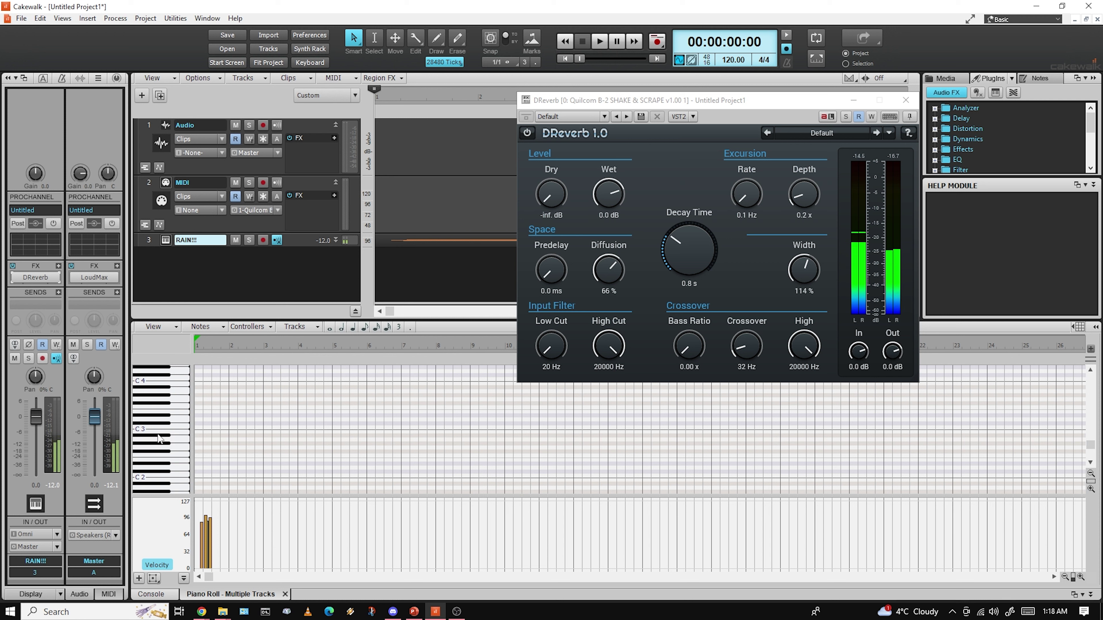
click(186, 436)
click(186, 436)
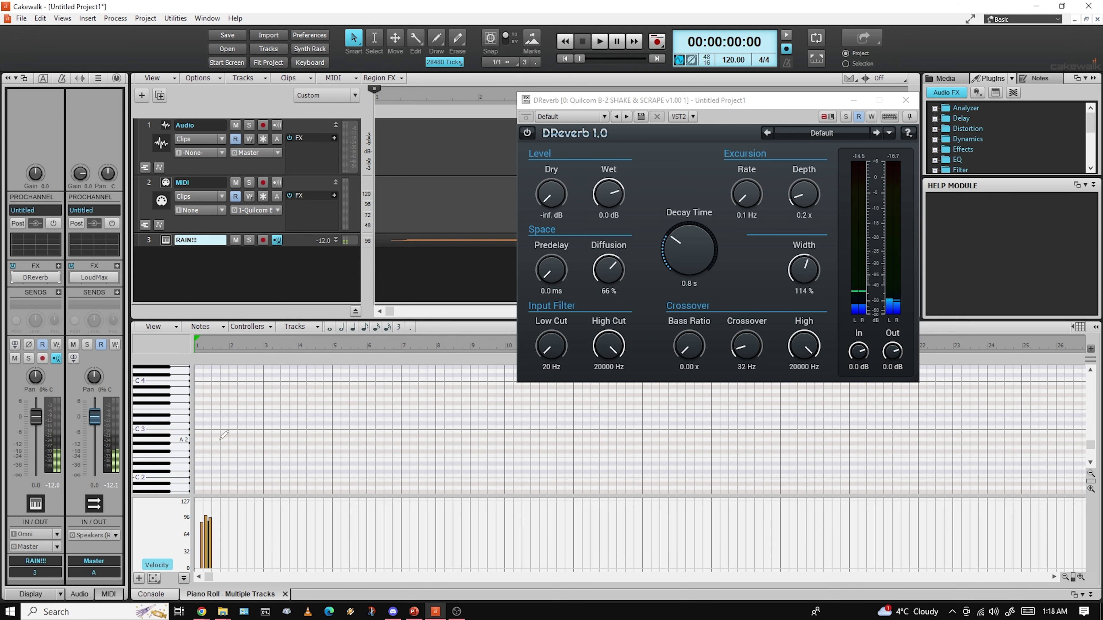
- Delete all notes on the RAIN!!! track in the piano roll
scroll(224, 434, up, 3)
scroll(222, 438, up, 2)
mouse_move(290, 483)
mouse_down()
mouse_move(219, 387)
mouse_move(226, 375)
mouse_up()
key(Delete)
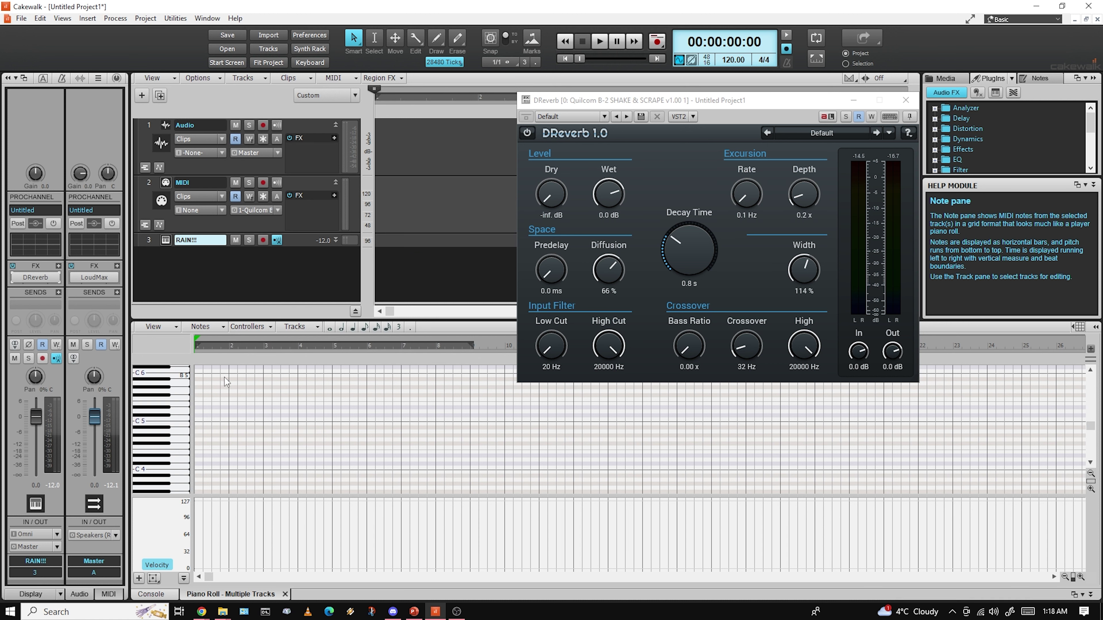
- Hide the piano roll's controller pane and audition a low key just above C2
scroll(234, 412, down, 2)
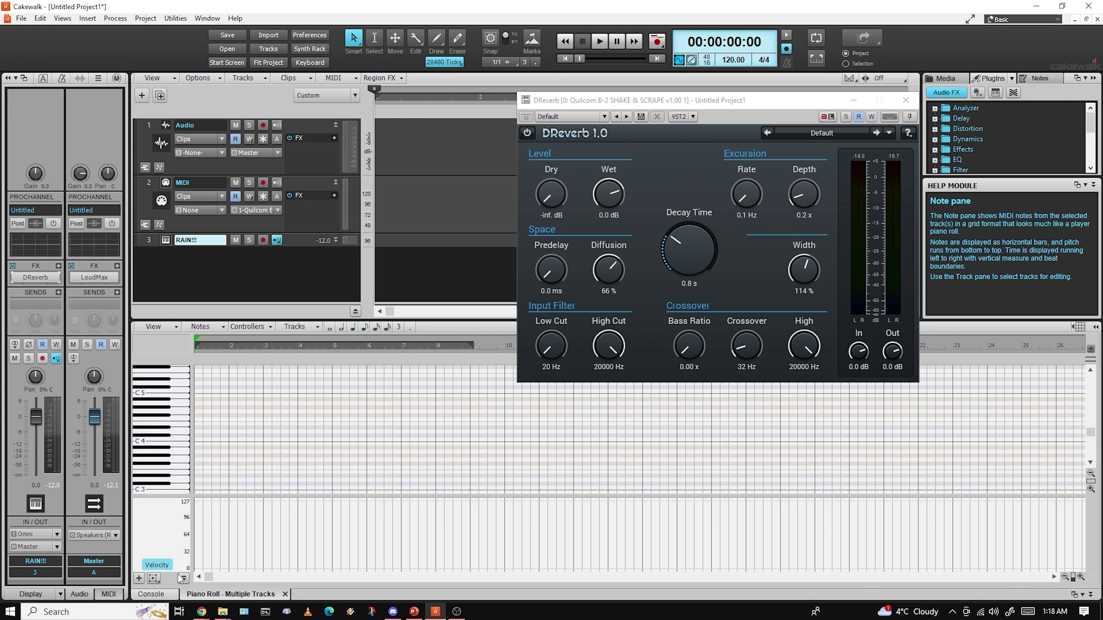
click(182, 578)
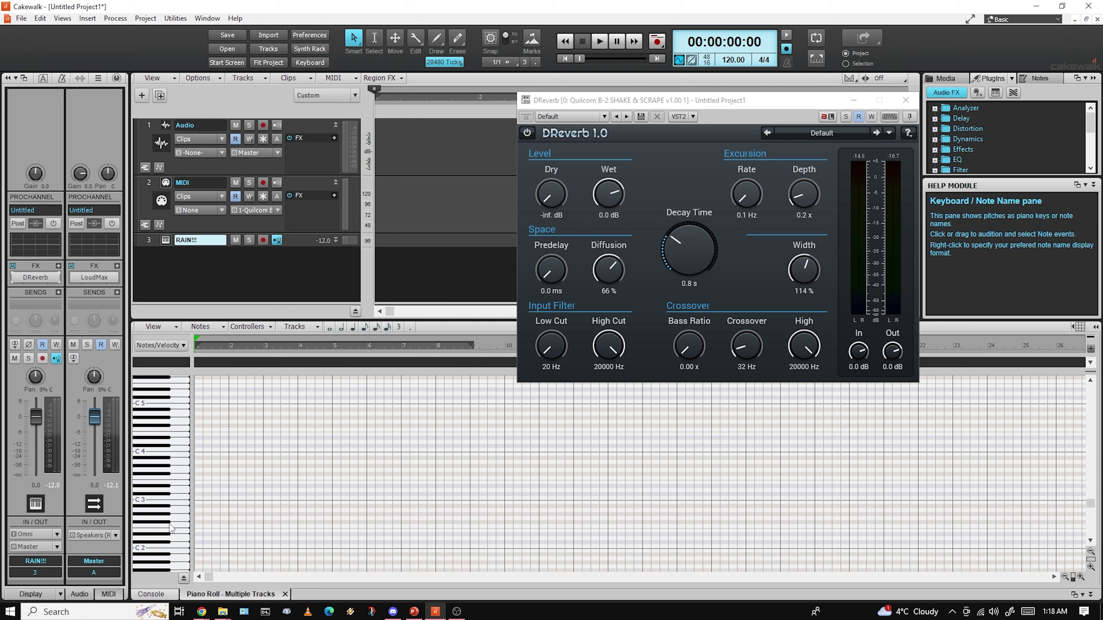
click(171, 528)
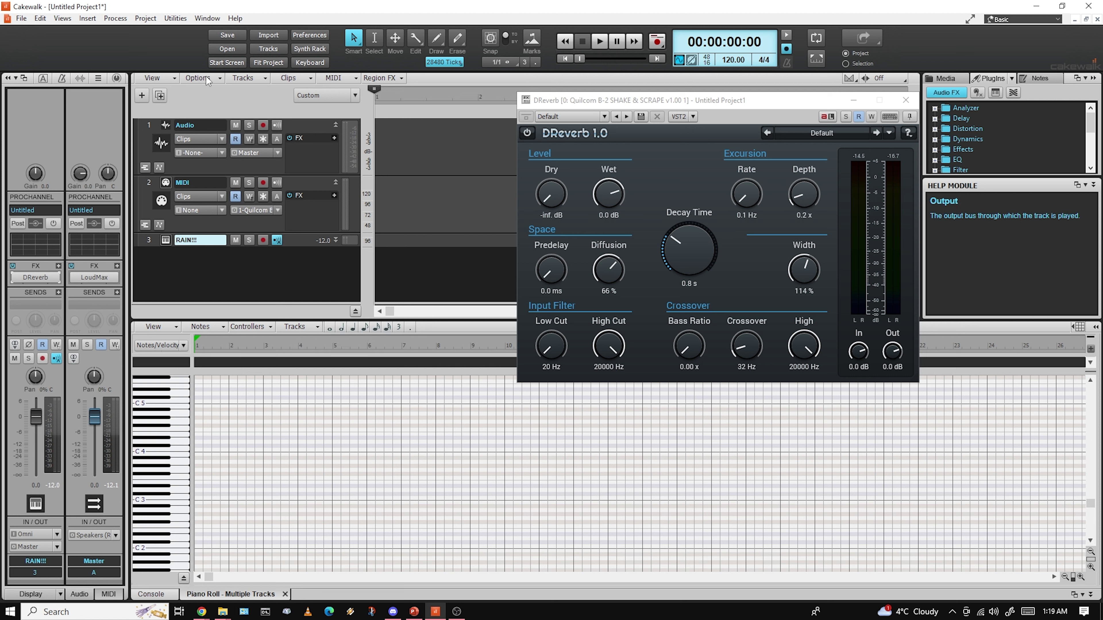
- Show the virtual piano keyboard controller and play test notes around its middle through the reverb
click(61, 19)
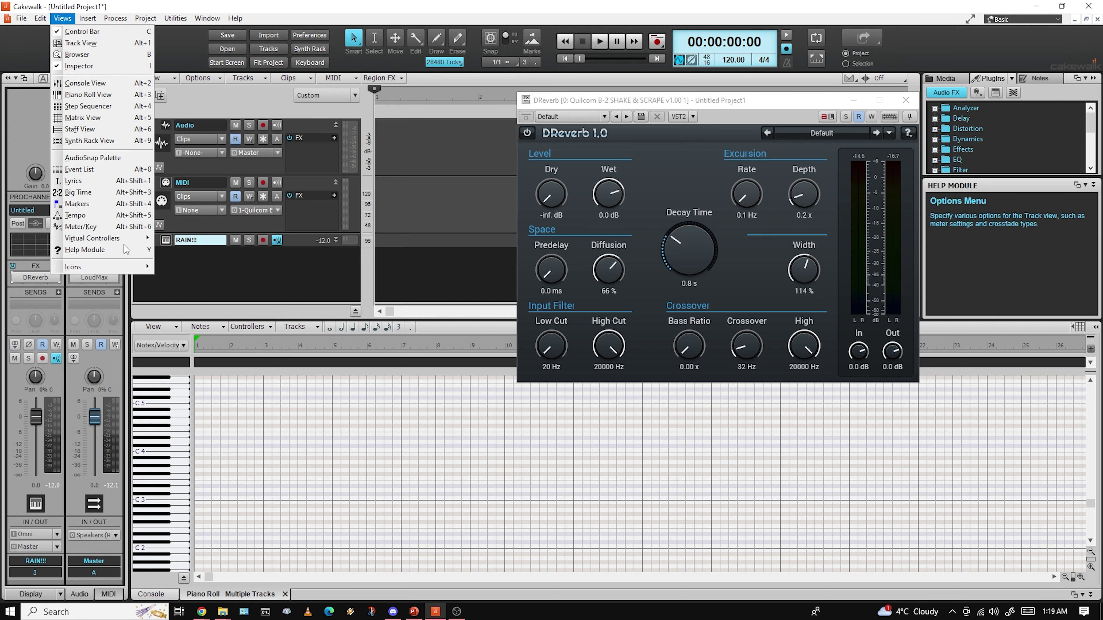
mouse_move(100, 238)
click(186, 251)
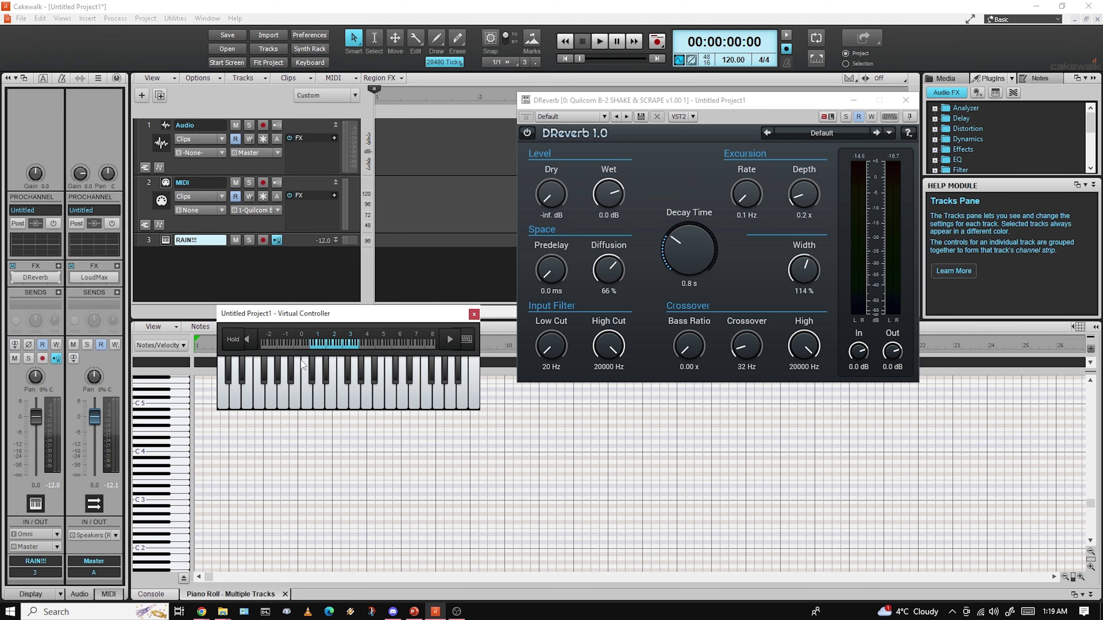
click(315, 363)
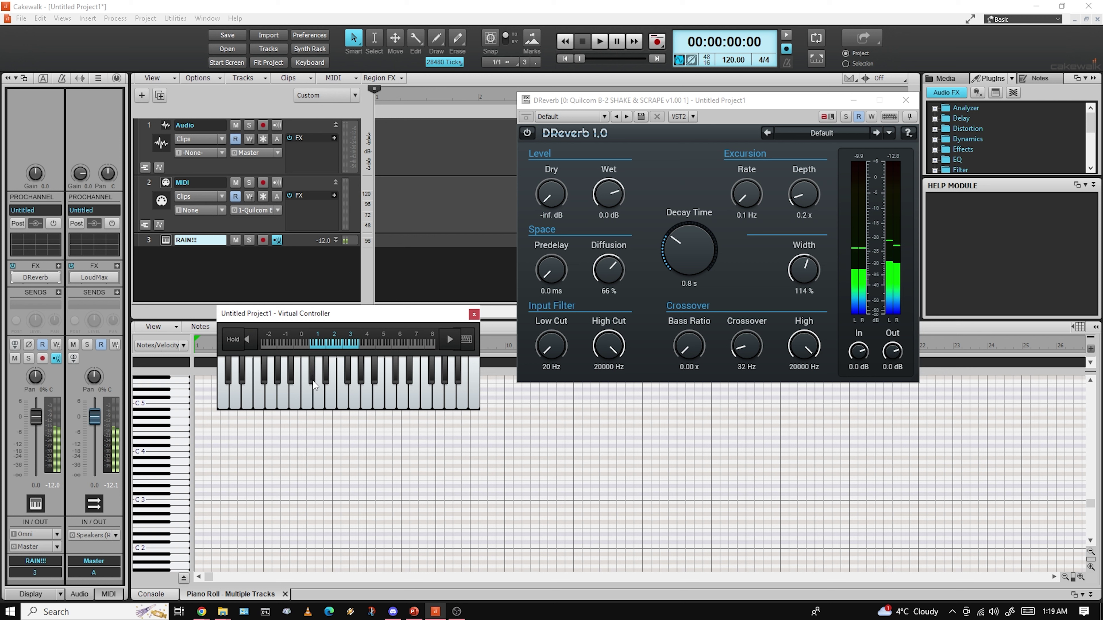
click(307, 381)
click(307, 379)
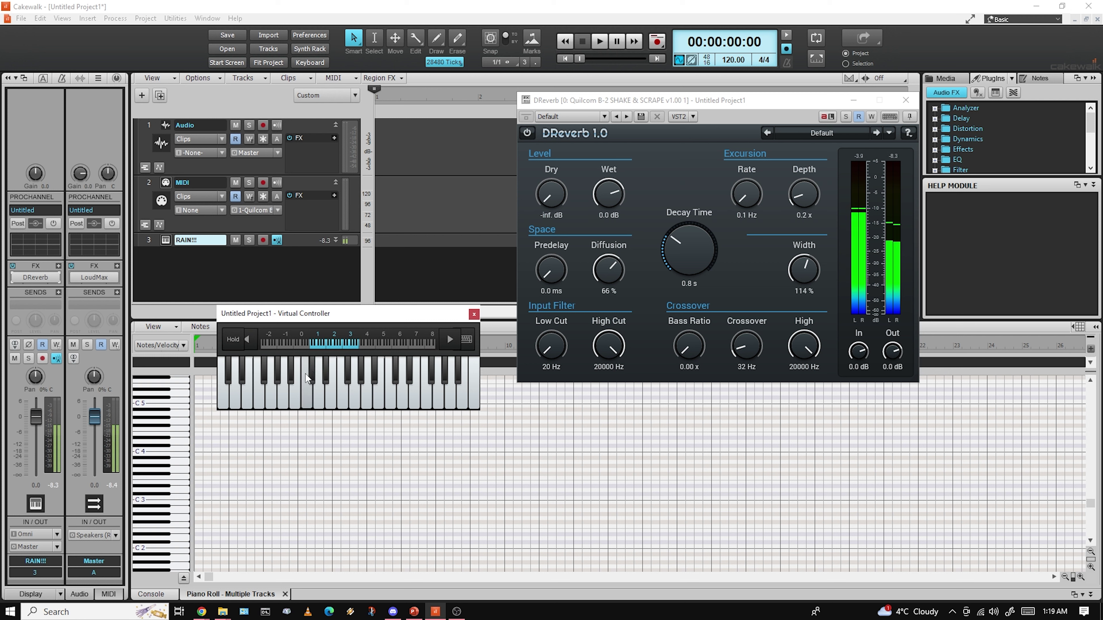
click(307, 405)
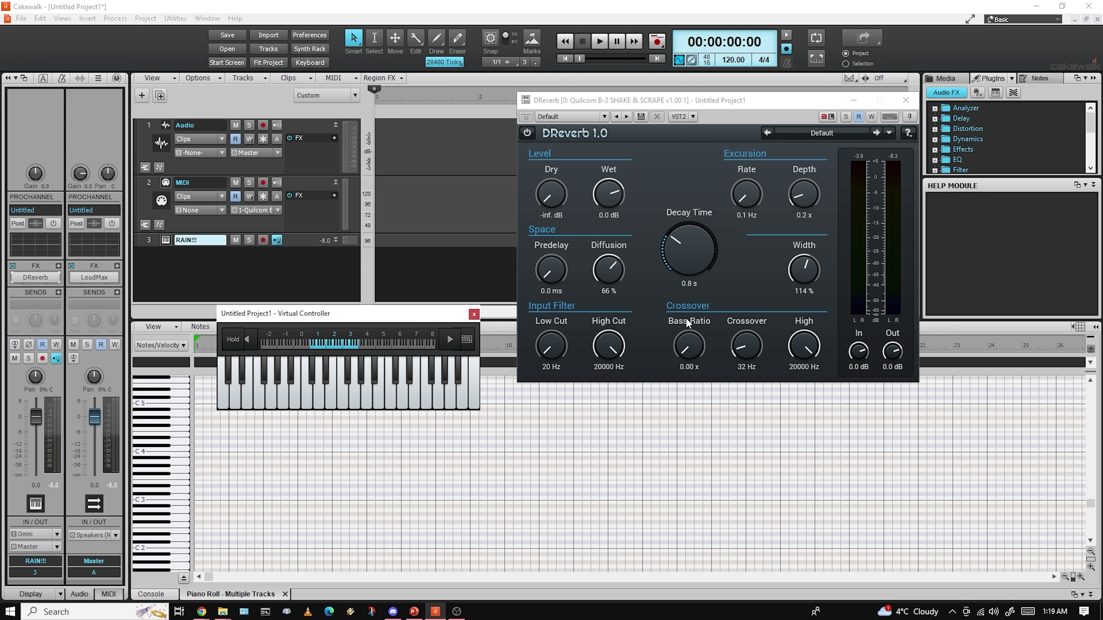
- Set DReverb's decay time to 1.6 s and crossover to 648 Hz, and play test notes on the virtual keyboard
drag(686, 252, 686, 236)
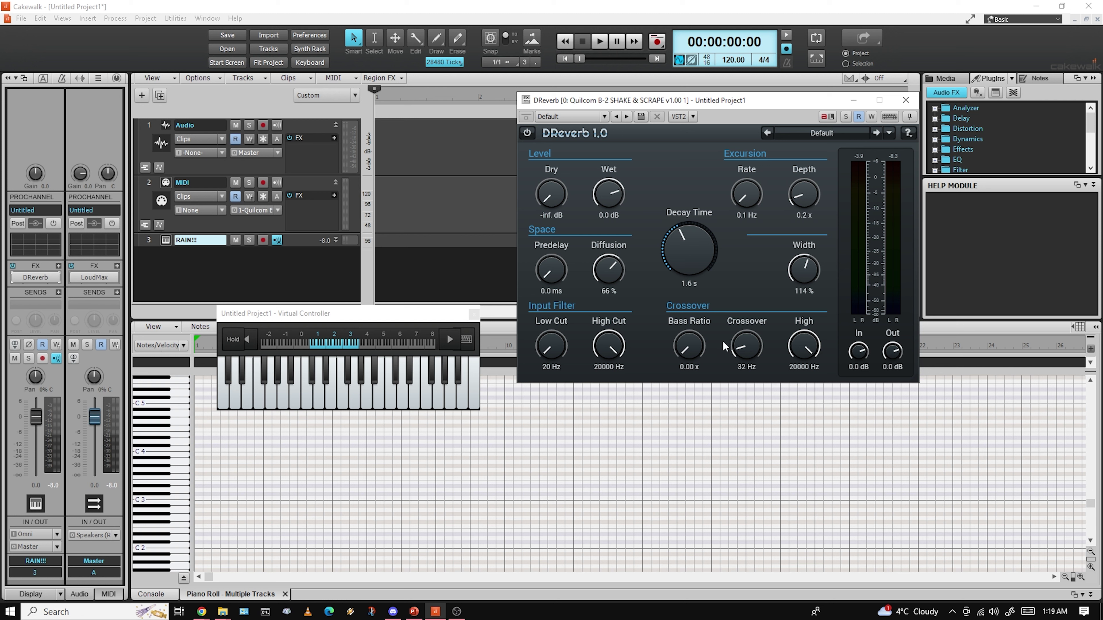
click(319, 391)
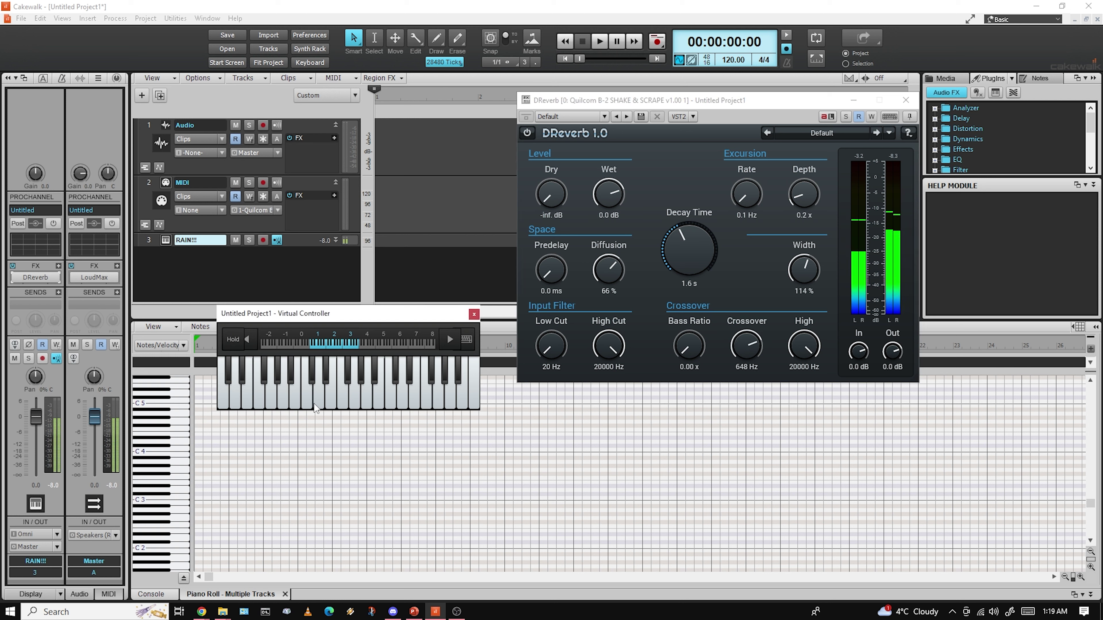
click(243, 406)
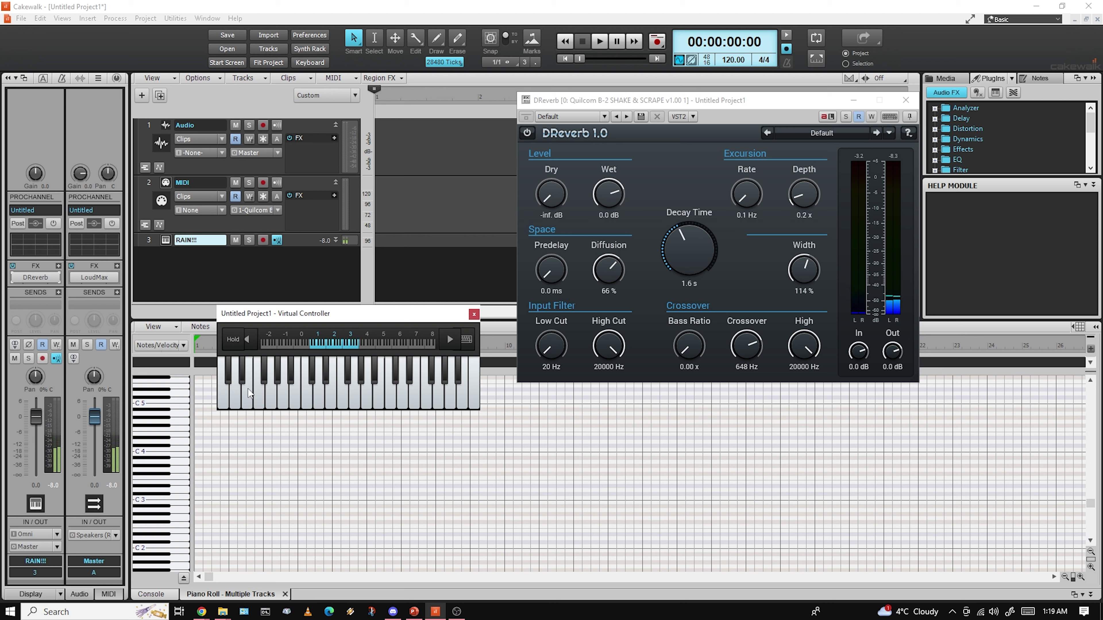
- Shift the virtual keyboard down one octave and play test notes across its range
click(251, 340)
click(307, 384)
click(281, 392)
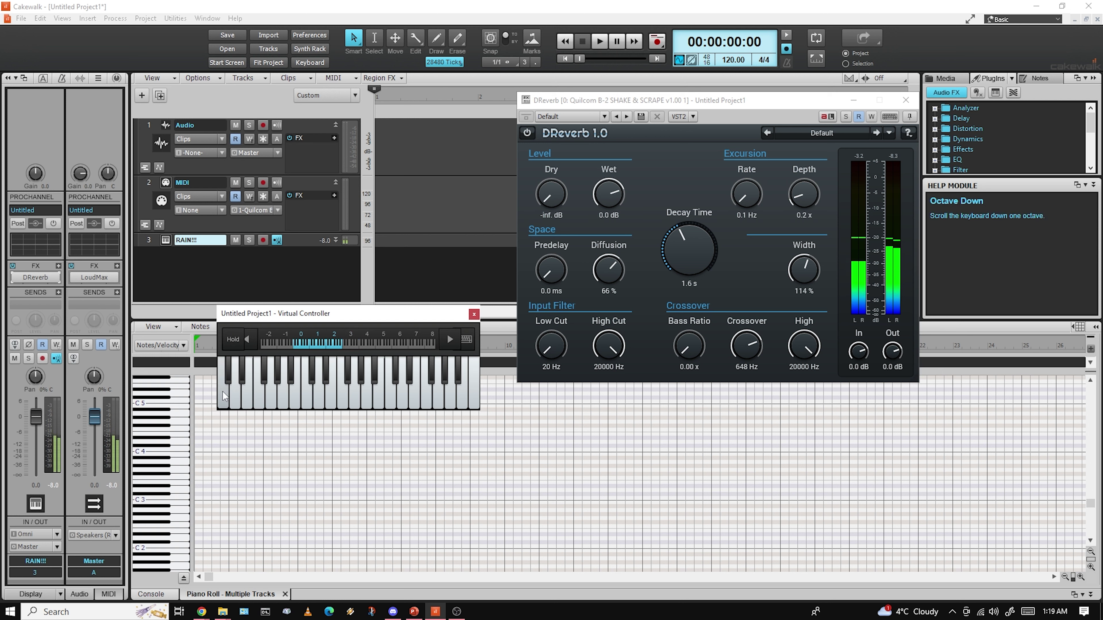
click(439, 402)
click(438, 404)
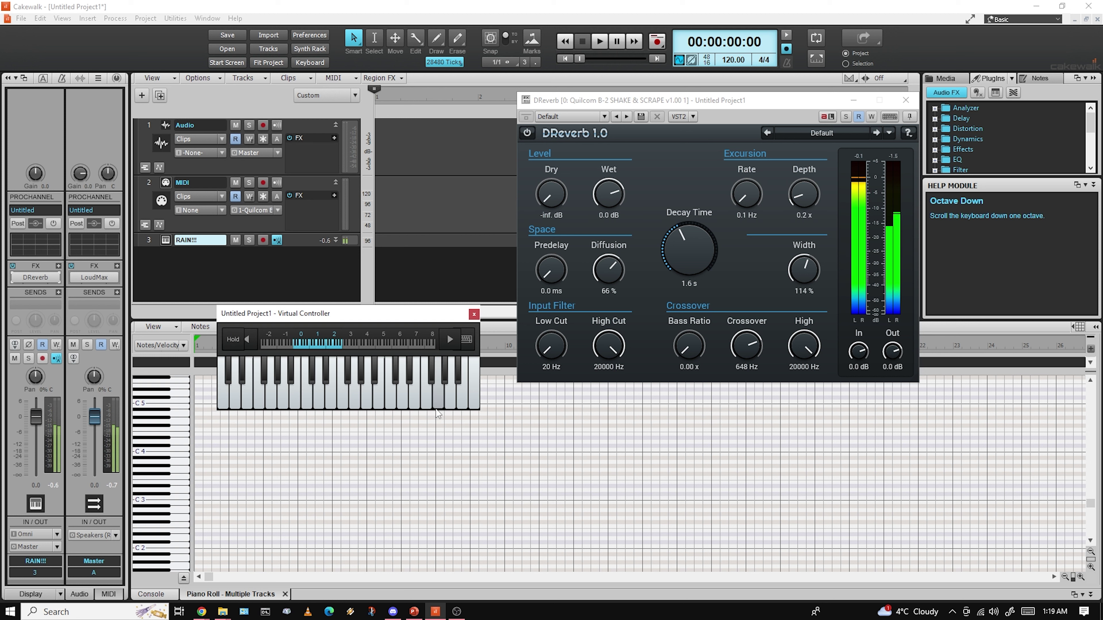
click(295, 402)
click(235, 403)
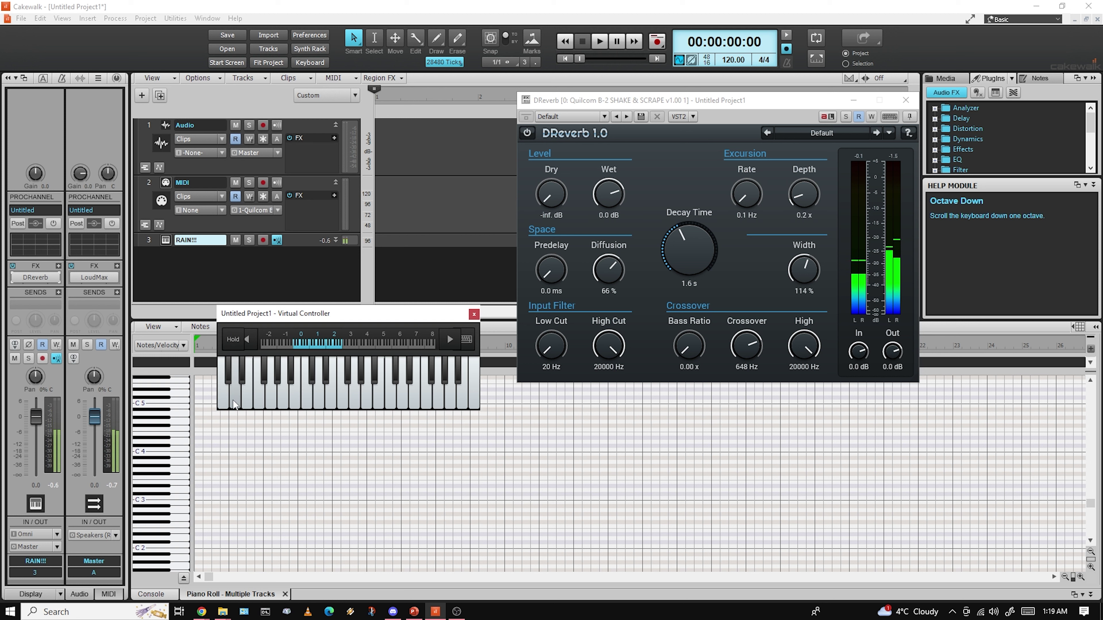
click(223, 405)
click(320, 401)
click(321, 403)
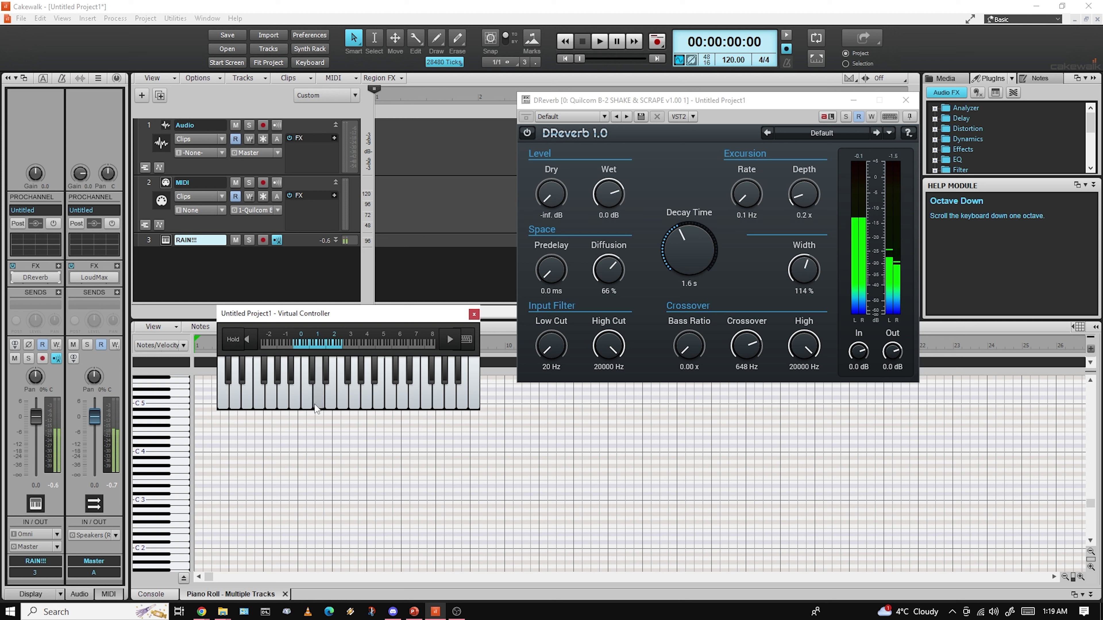
- Set DReverb's dry level to -0.2 dB and play test notes on the virtual keyboard
drag(561, 197, 562, 182)
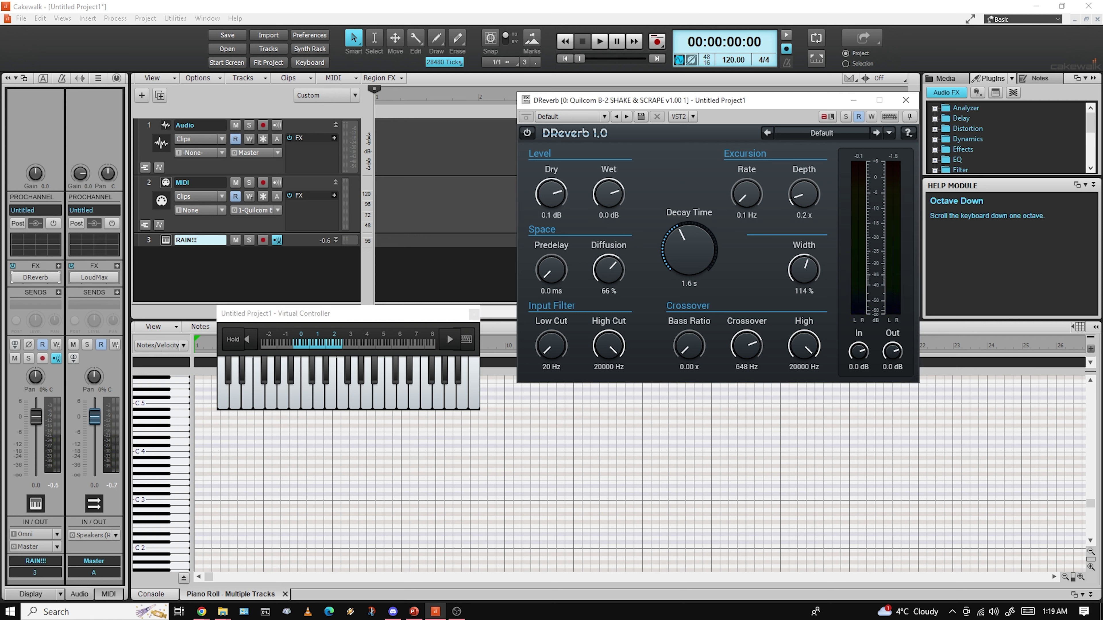
click(288, 390)
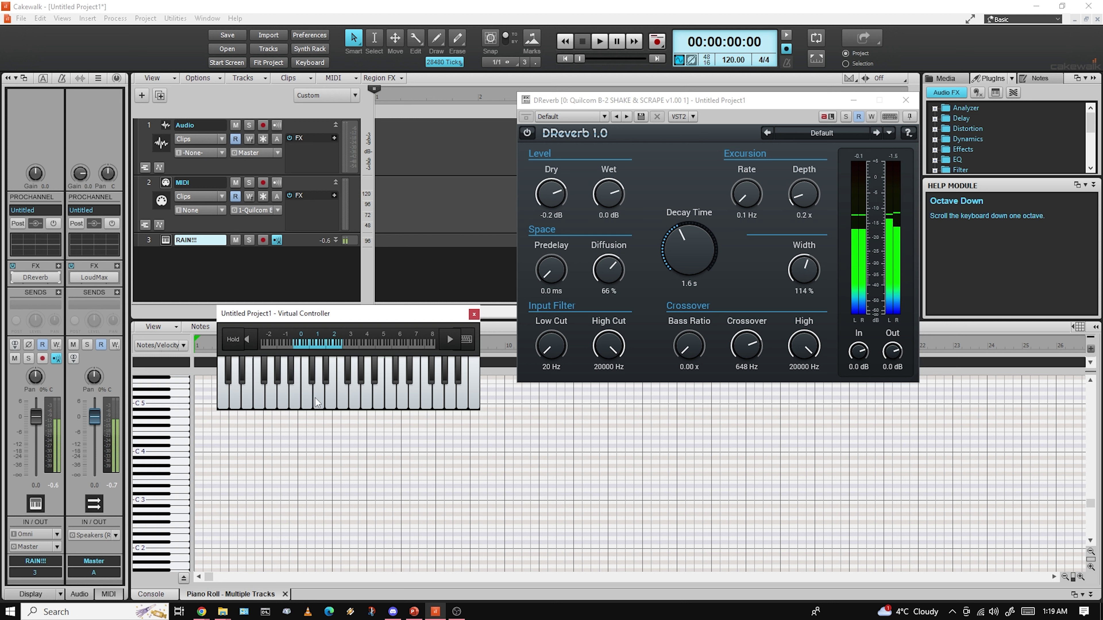
click(331, 399)
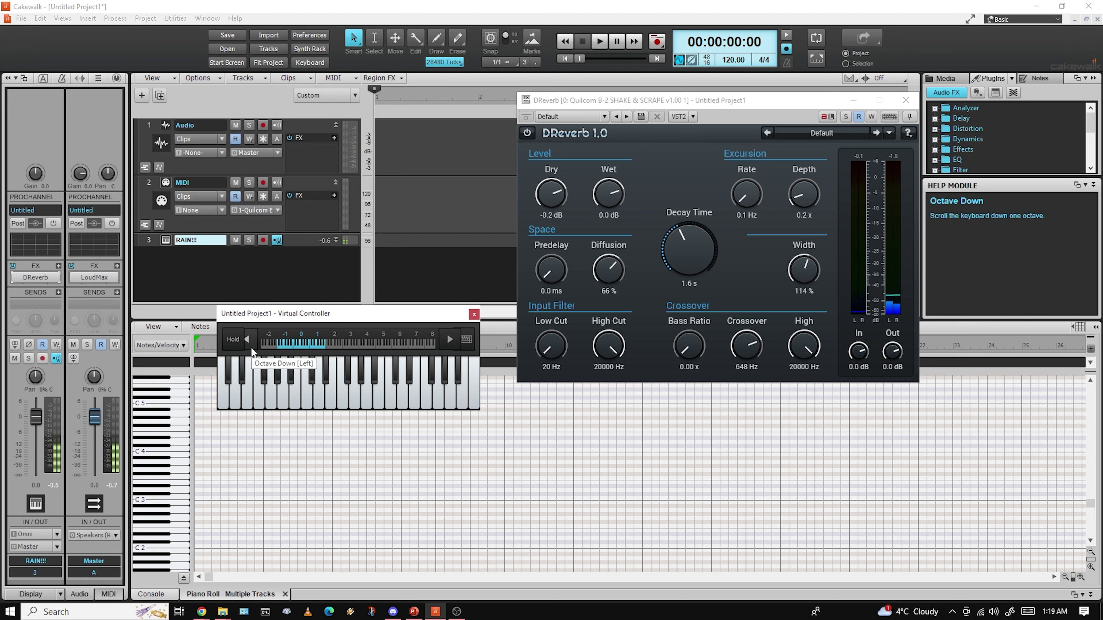
- Shift the virtual keyboard down to its lowest octaves, starting at -2, and play test notes there
click(248, 342)
click(293, 396)
click(367, 400)
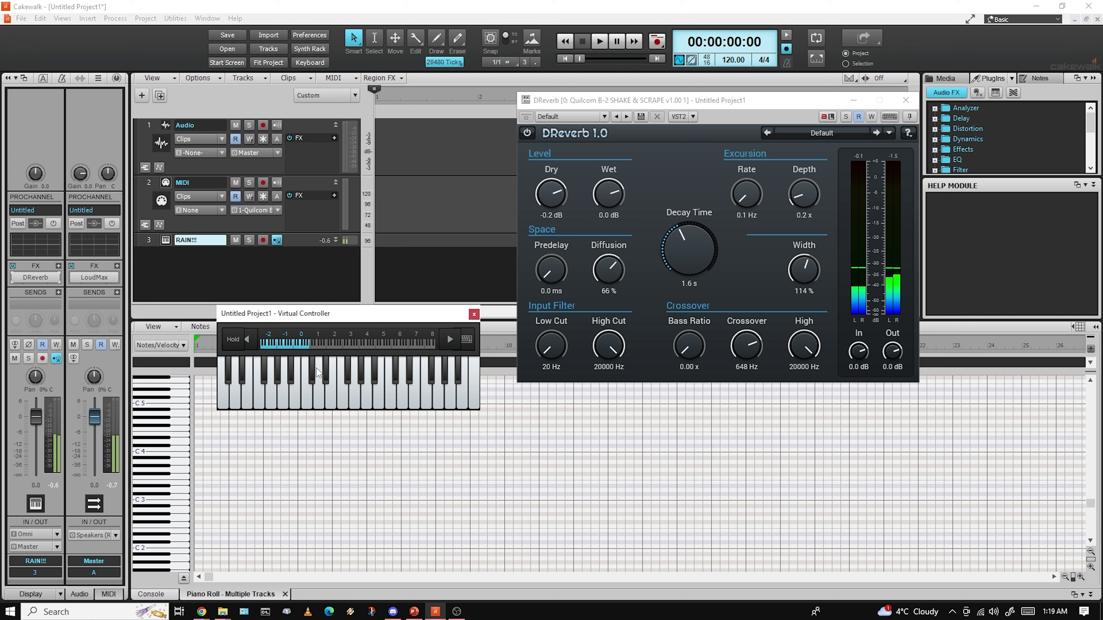
click(249, 393)
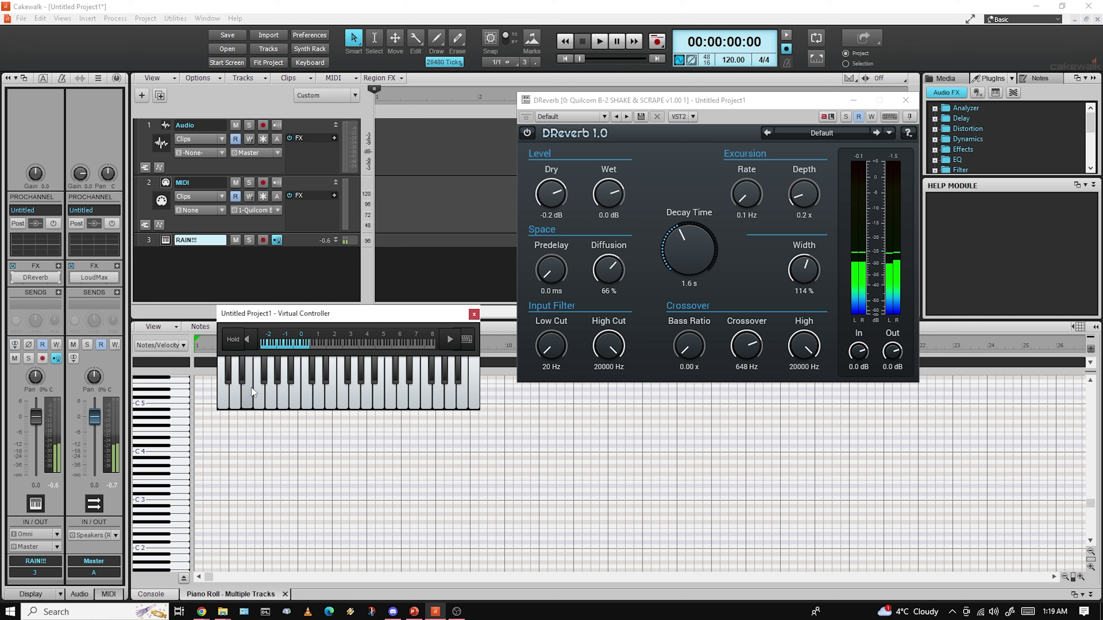
click(277, 378)
click(309, 398)
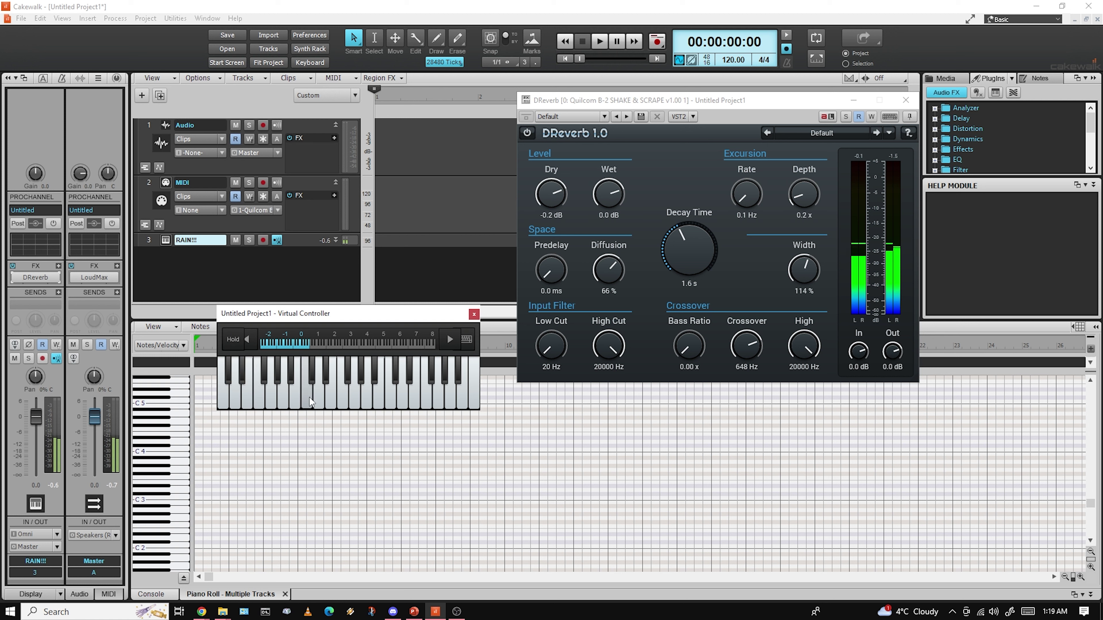
click(295, 404)
click(281, 404)
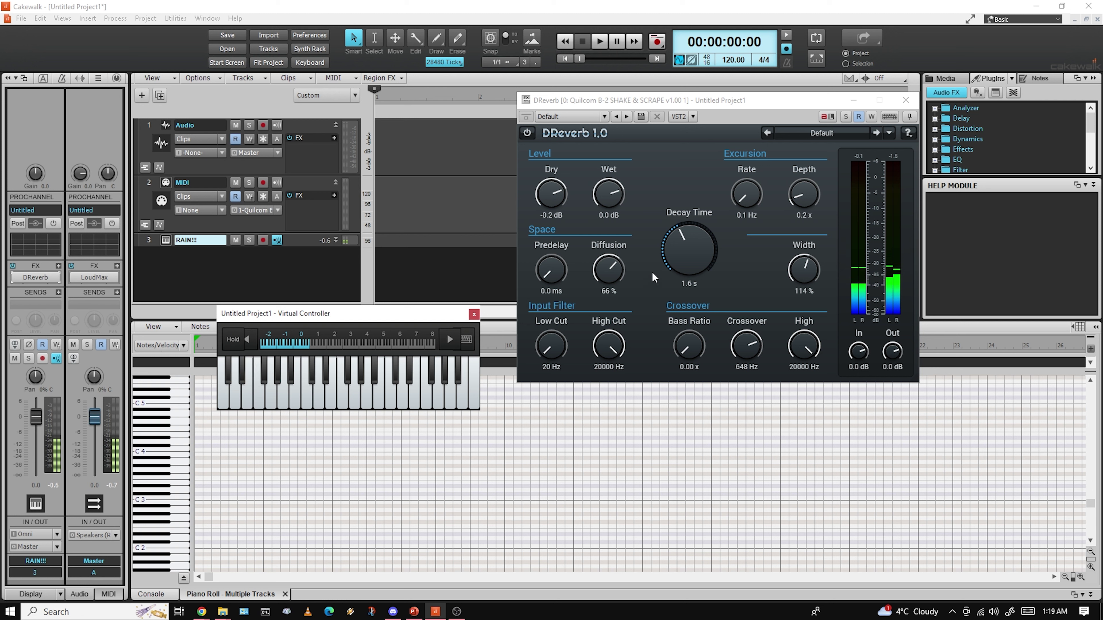
- Set DReverb's decay time to 4.0 s, play a low test note, and raise the decay time to 22.5 s
drag(677, 261, 678, 237)
click(290, 404)
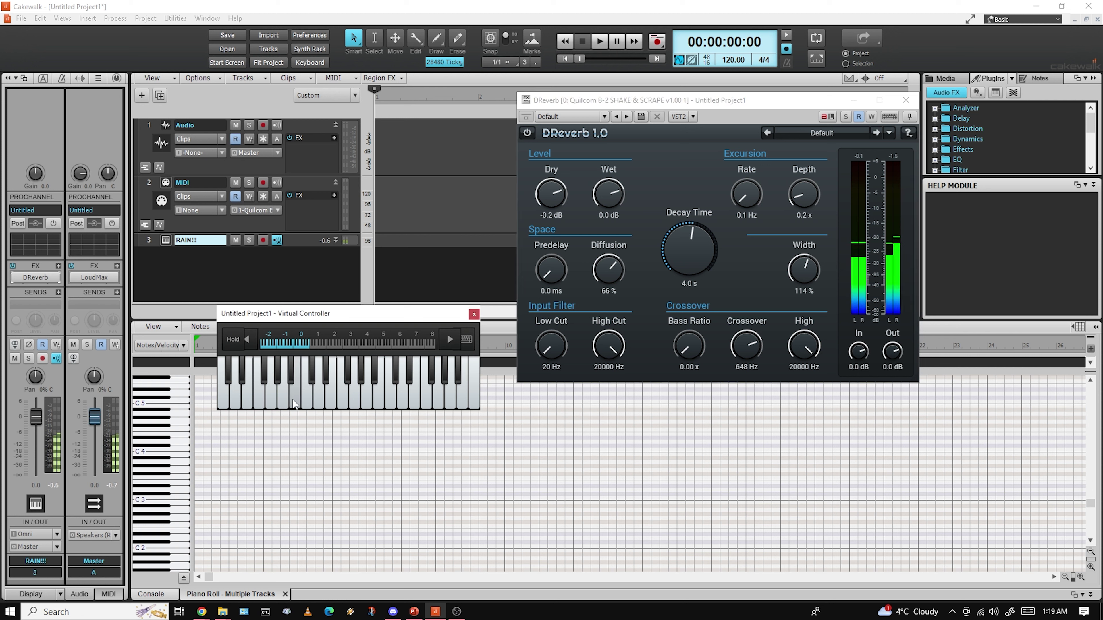
drag(677, 261, 677, 247)
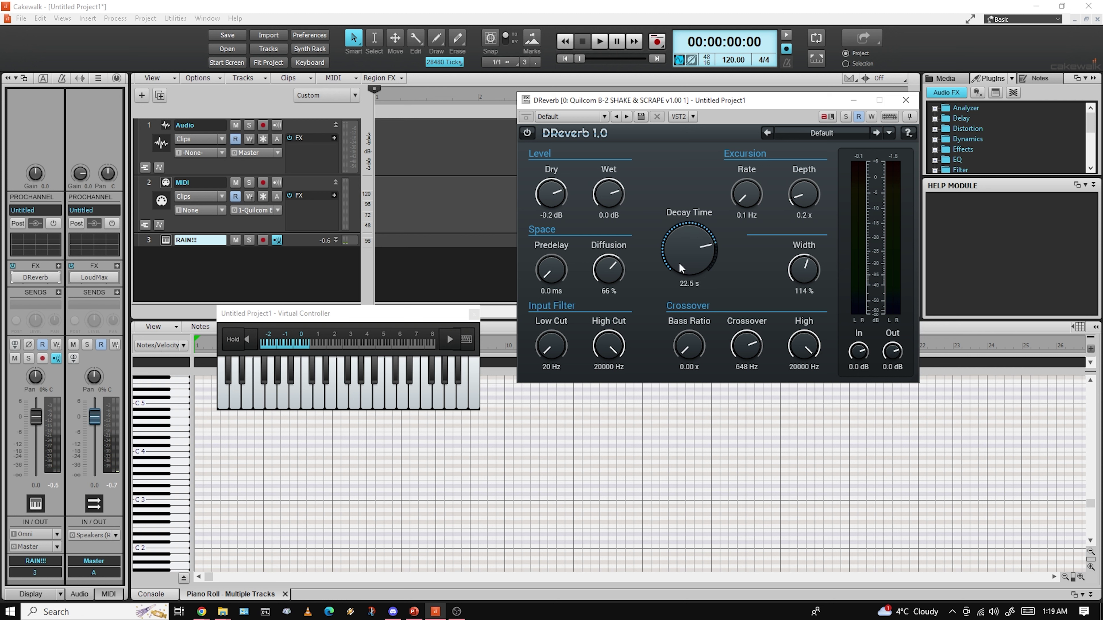
- Play test notes on the upper half of the virtual keyboard to hear the long reverb decay
click(379, 405)
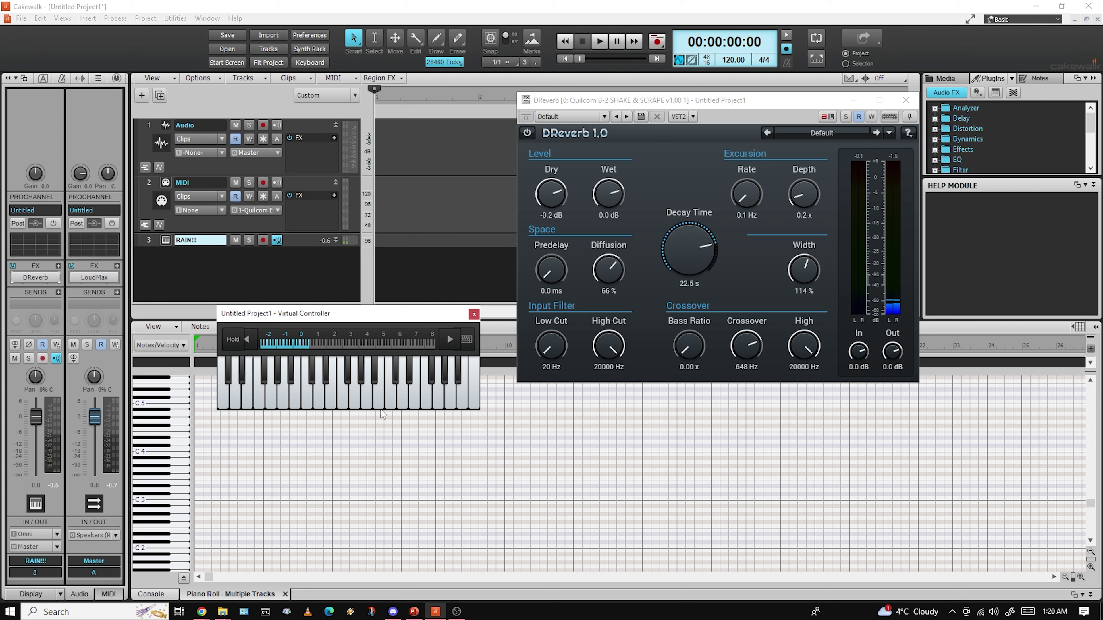
click(381, 408)
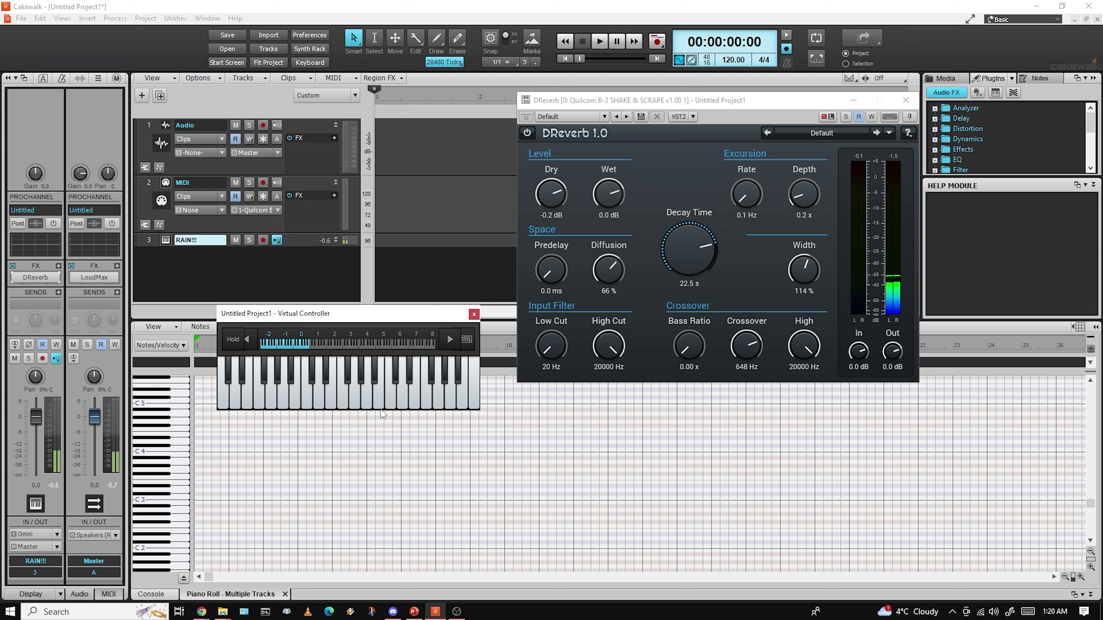
- Open the RAIN!!! track's B-2 Shake & Scrape synth, load its CYMBAL preset, and play a test note
click(166, 243)
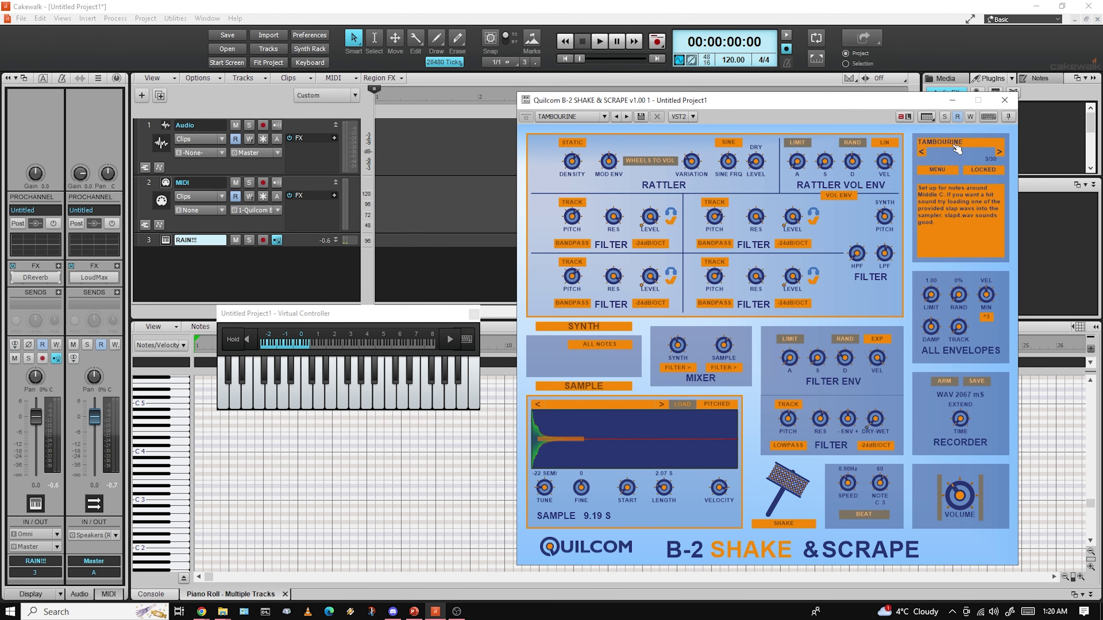
click(960, 144)
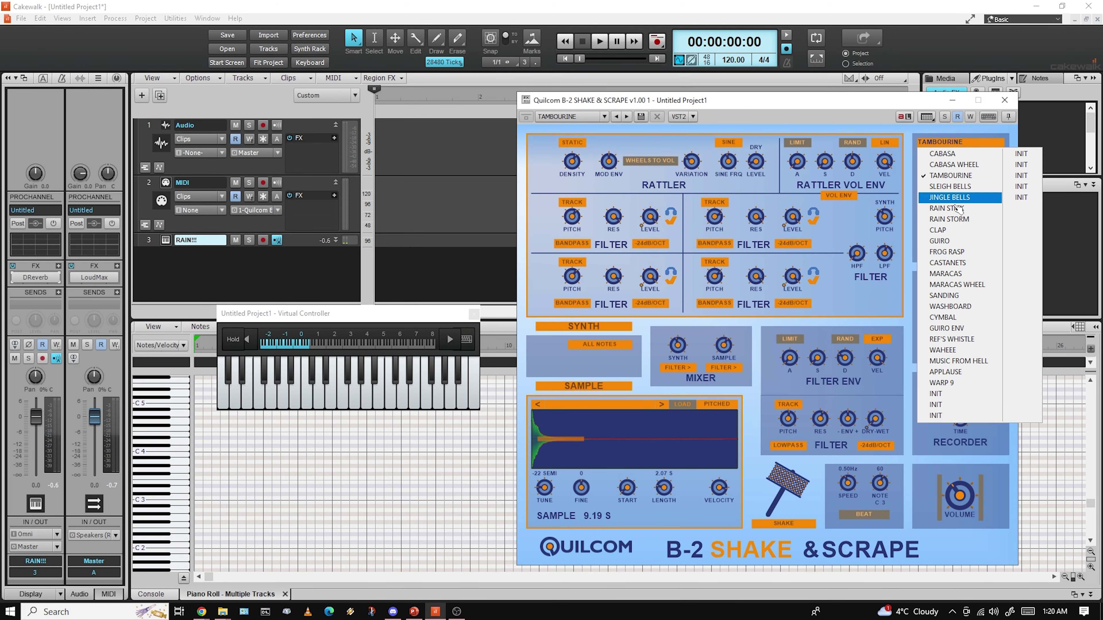
click(958, 318)
click(314, 408)
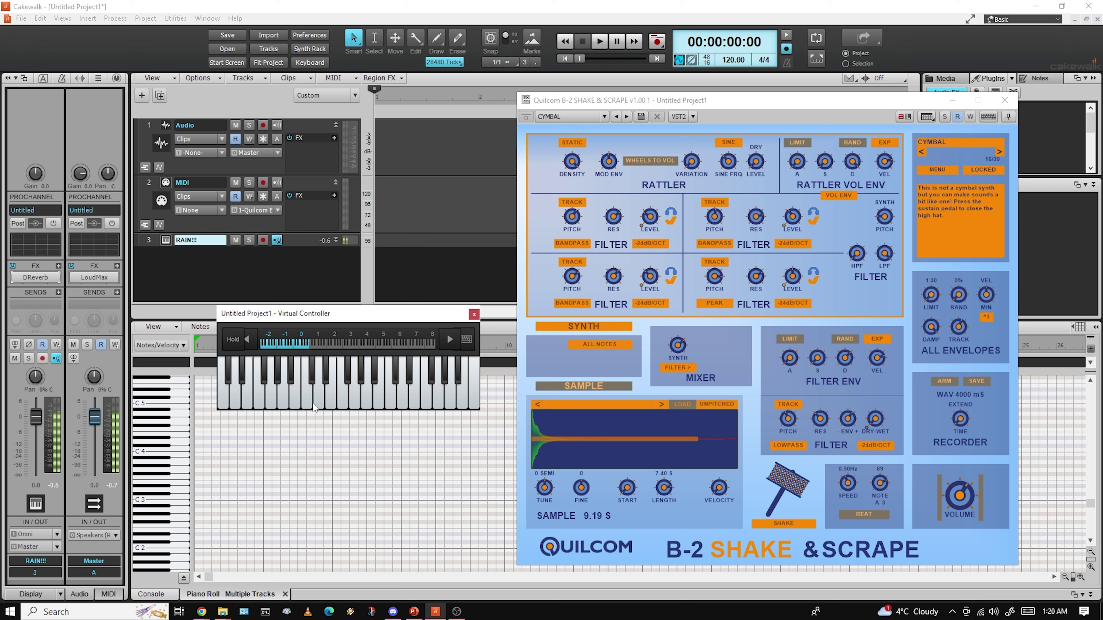
- Switch the B-2 Shake & Scrape synth to the CLAP preset
click(970, 145)
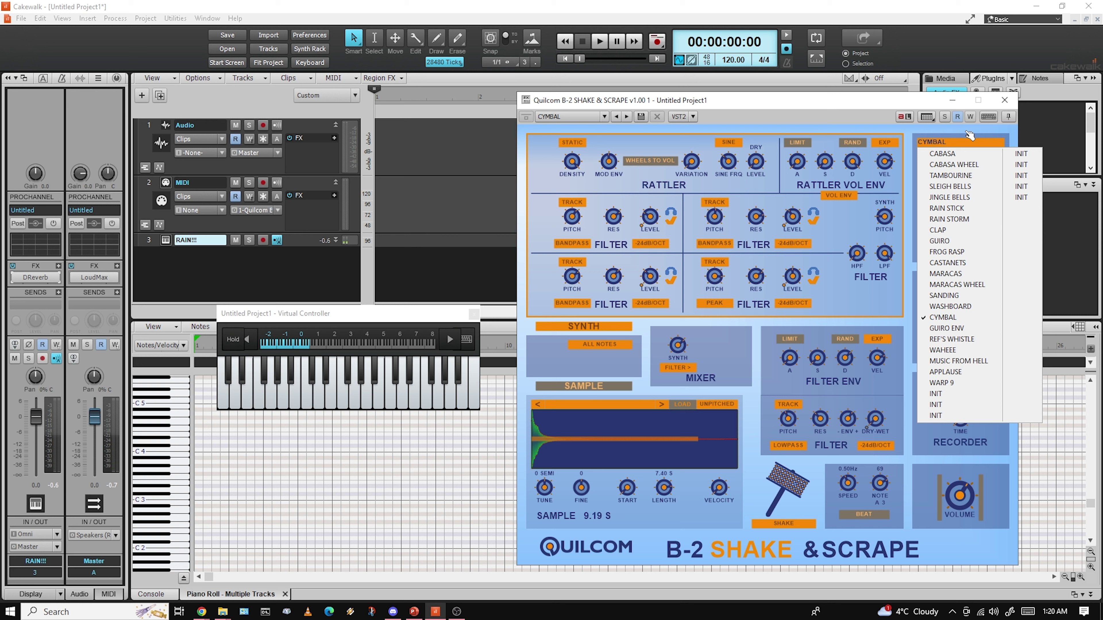
click(938, 230)
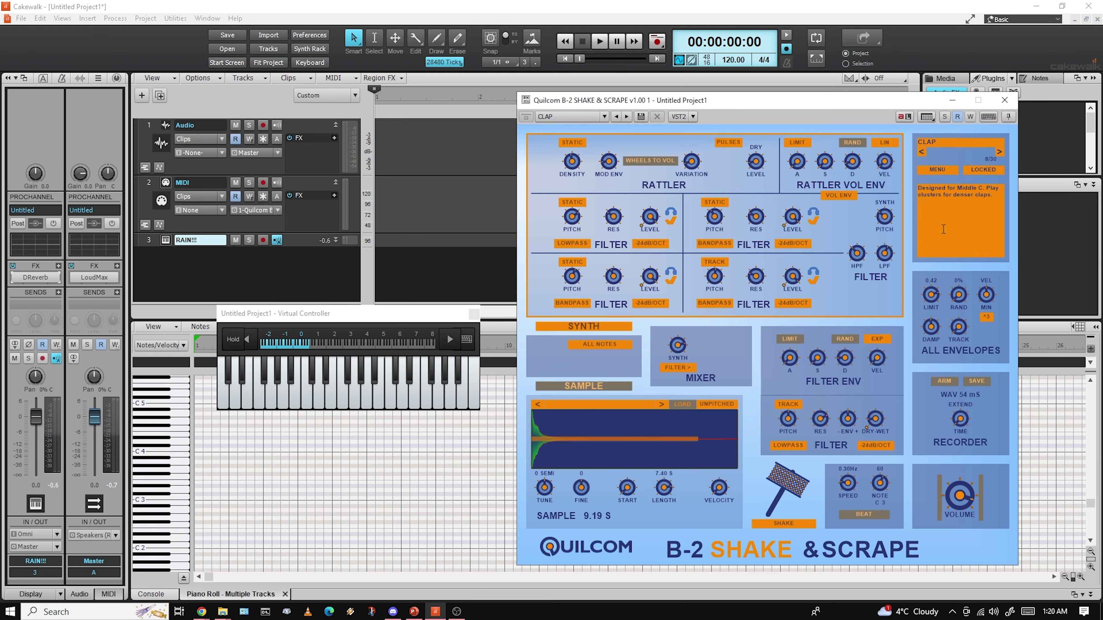